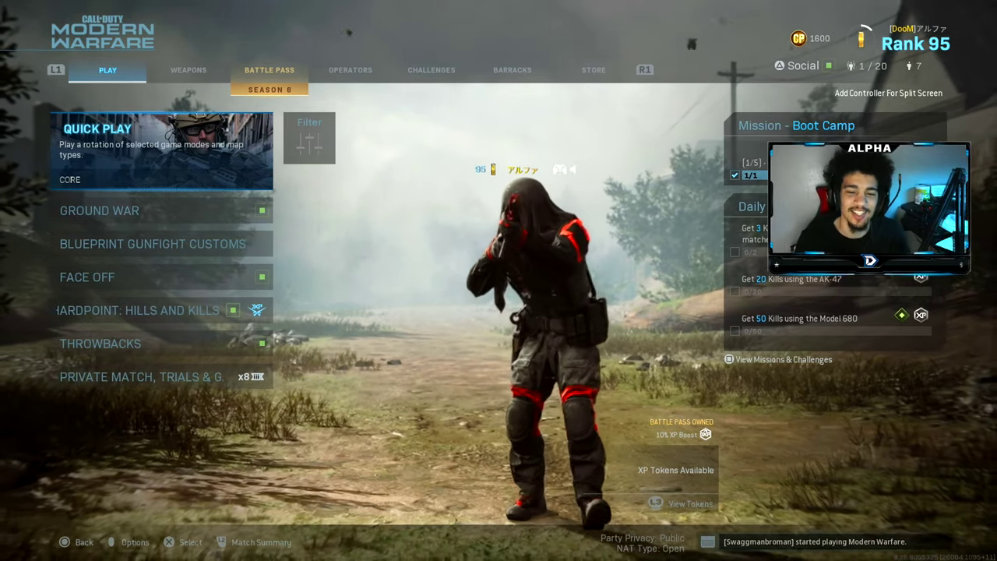
- Leave the Play menu for the Controller options and highlight the Default Flipped Button Layout Preset
key("Escape")
key("Up")
key("Up")
key("Up")
key("Up")
key("Up")
key("Up")
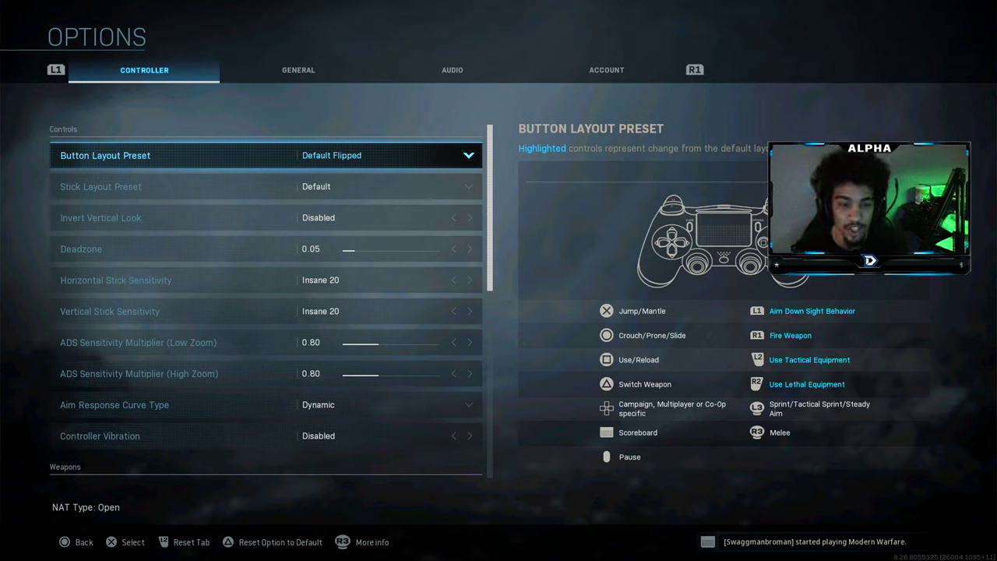
key("Down")
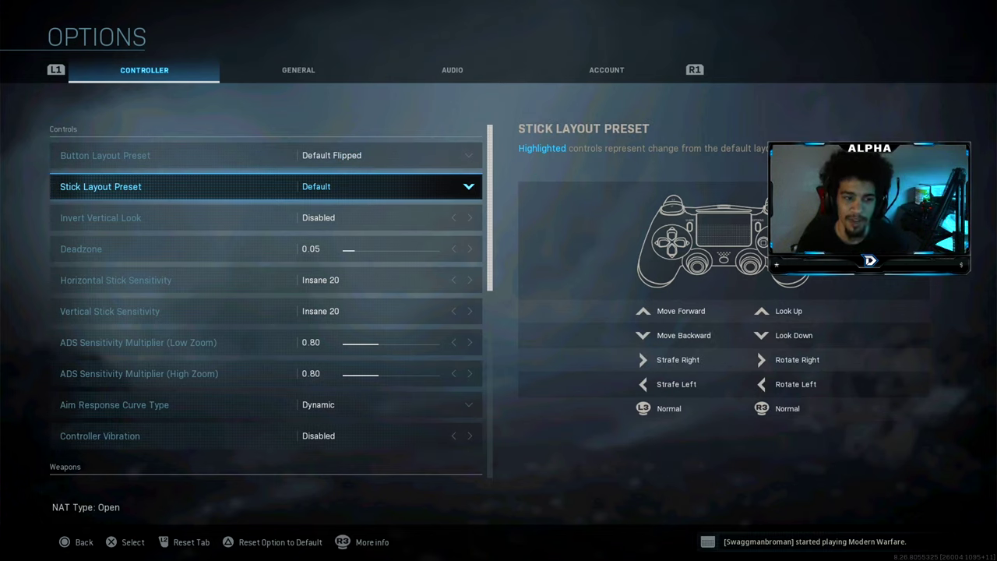
key("Down")
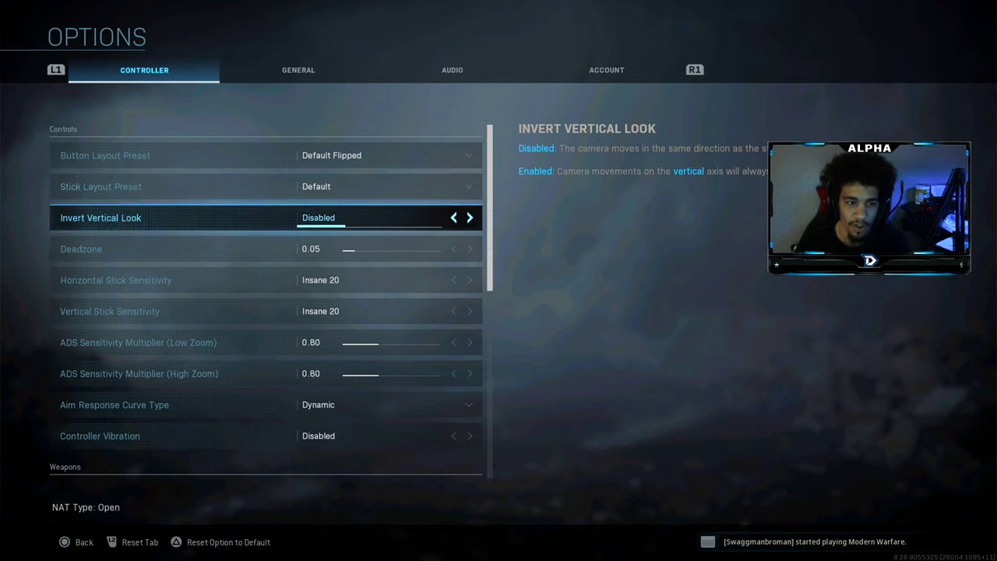
key("Down")
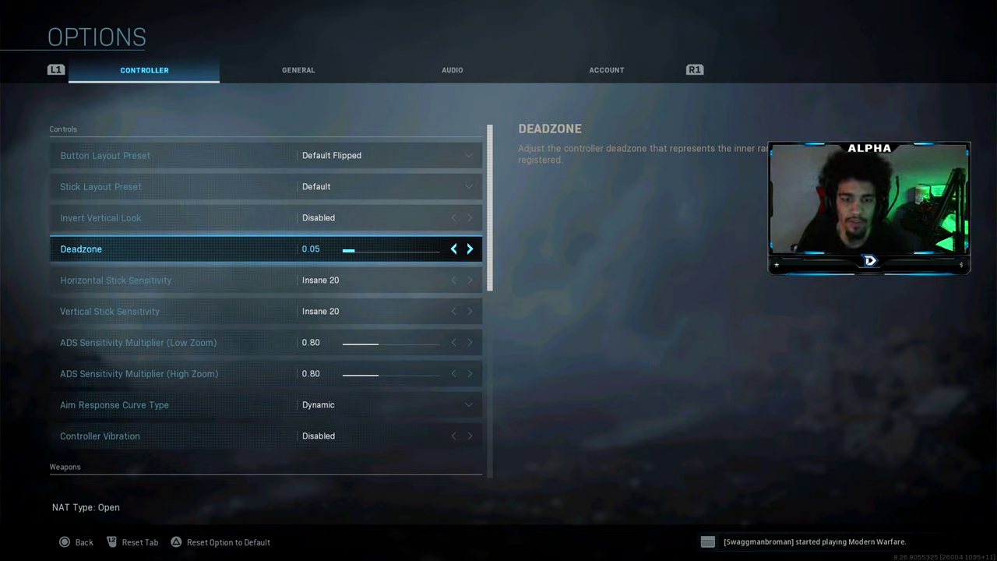
key("Down")
key("Down")
key("Up")
key("Down")
key("Up")
key("Down")
key("Up")
key("Down")
key("Up")
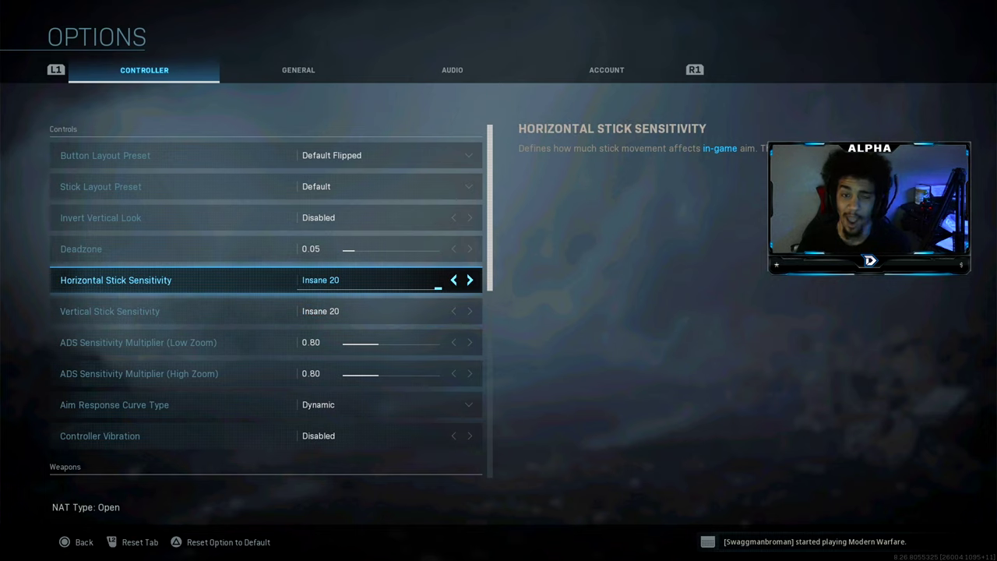
key("Down")
key("Up")
key("Down")
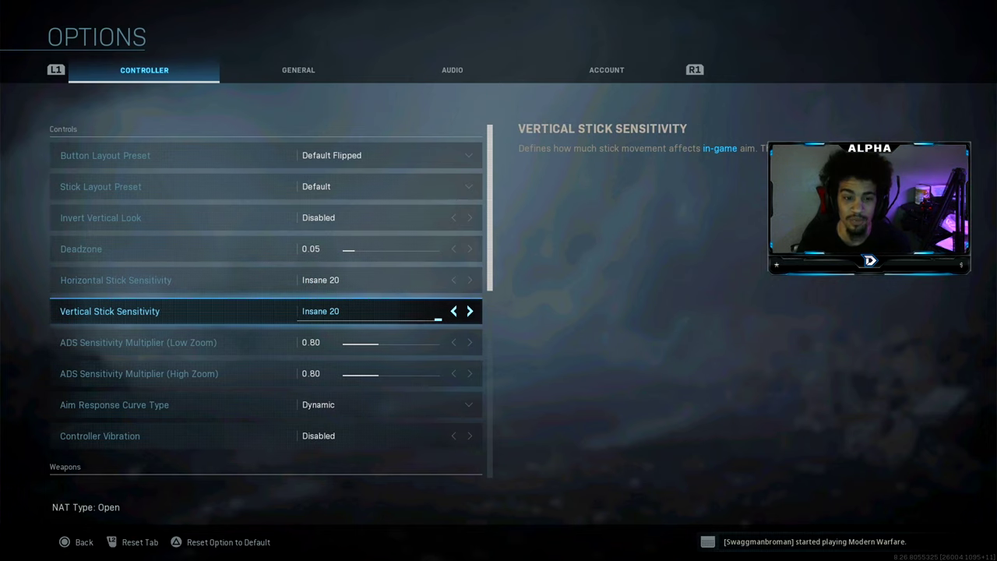
key("Up")
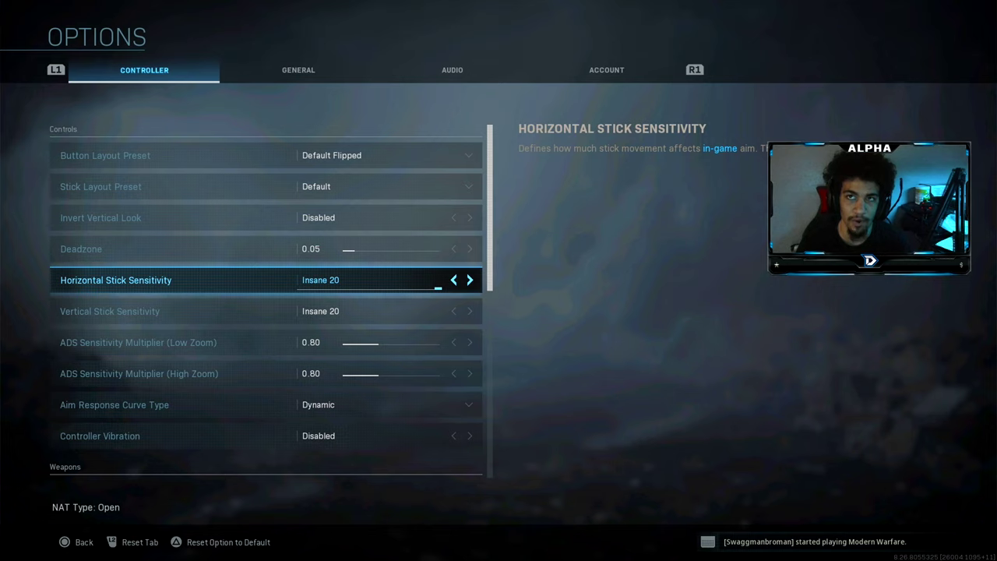
left_click(110, 310)
left_click(115, 280)
left_click(110, 311)
left_click(116, 279)
left_click(110, 311)
left_click(115, 280)
left_click(109, 310)
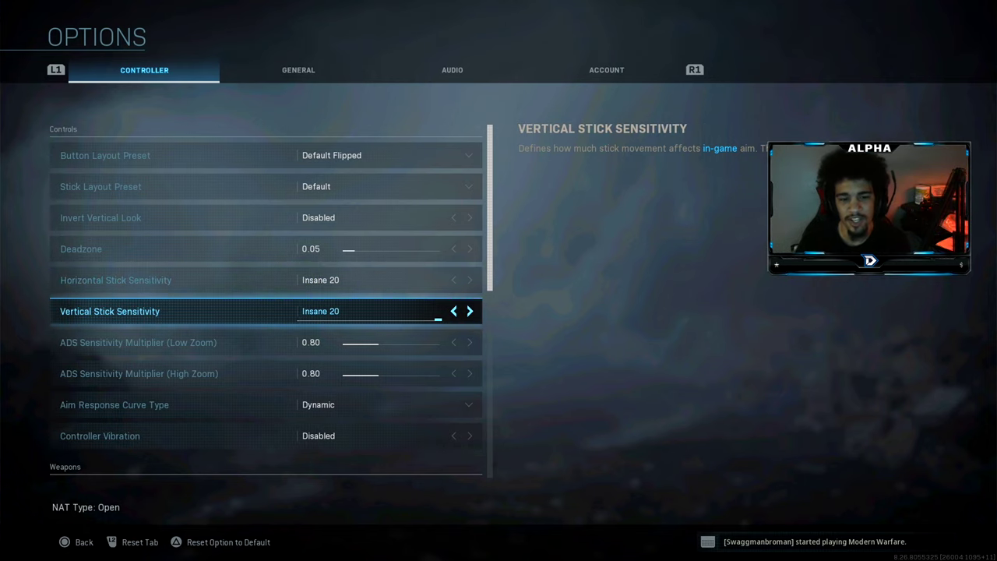
left_click(116, 280)
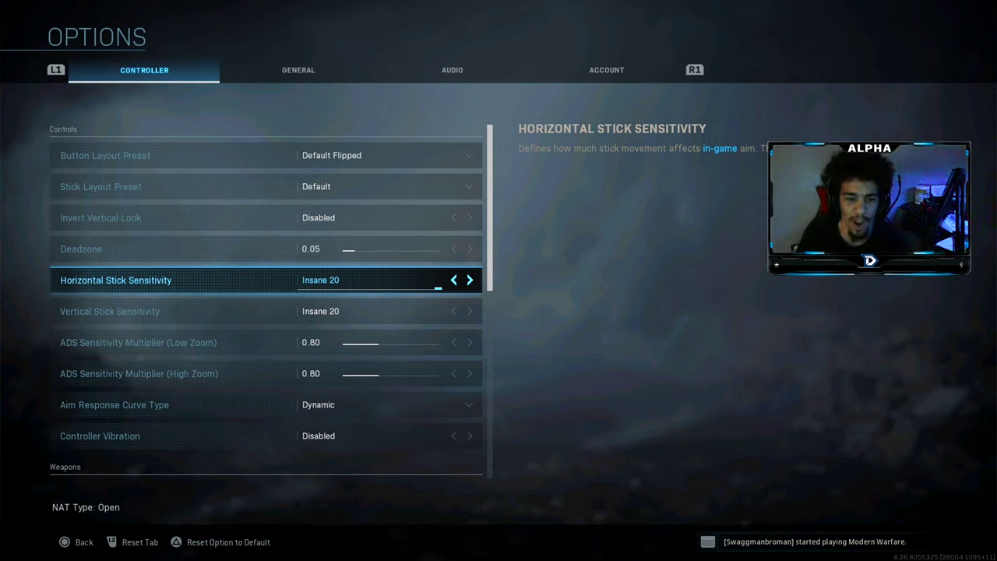
left_click(109, 311)
left_click(138, 342)
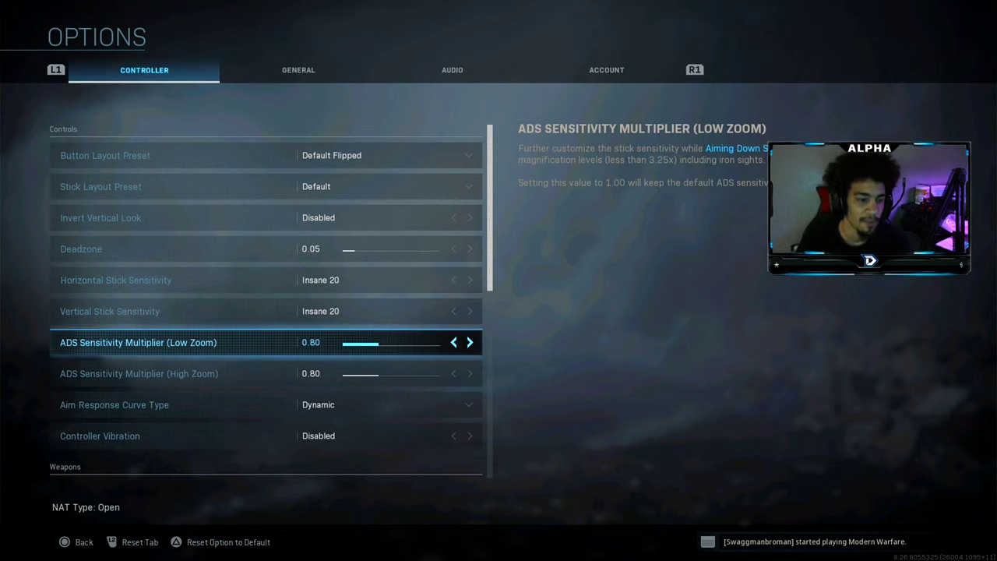
left_click(139, 373)
left_click(138, 342)
left_click(138, 373)
left_click(137, 342)
left_click(139, 373)
left_click(115, 404)
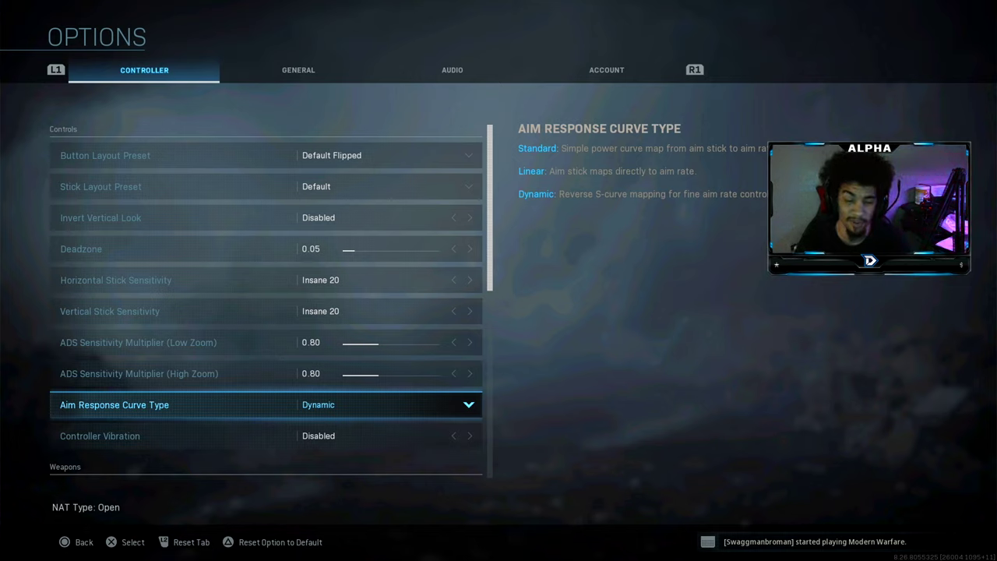
key("Up")
key("Down")
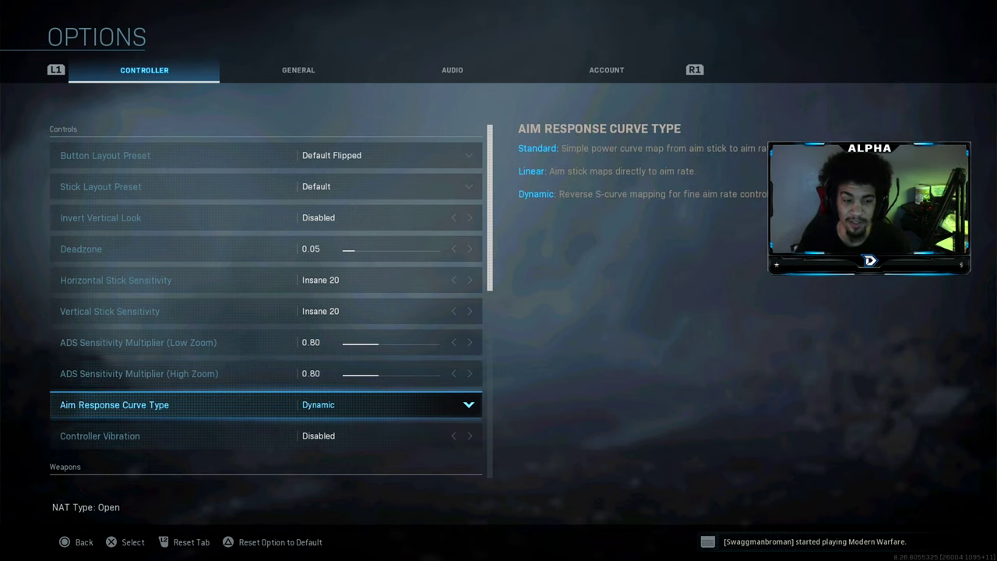
key("Down")
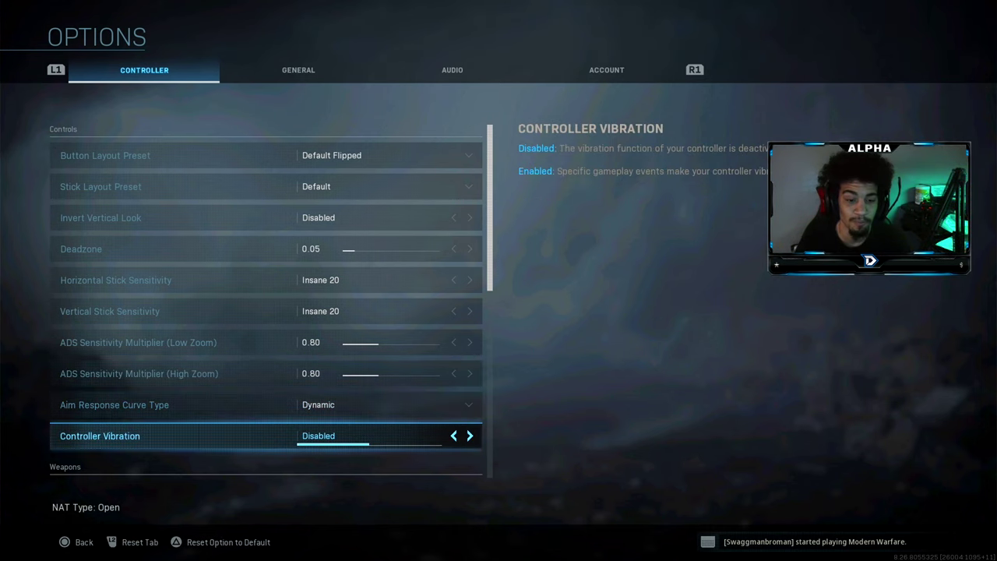
key("Down")
key("Up")
key("Down")
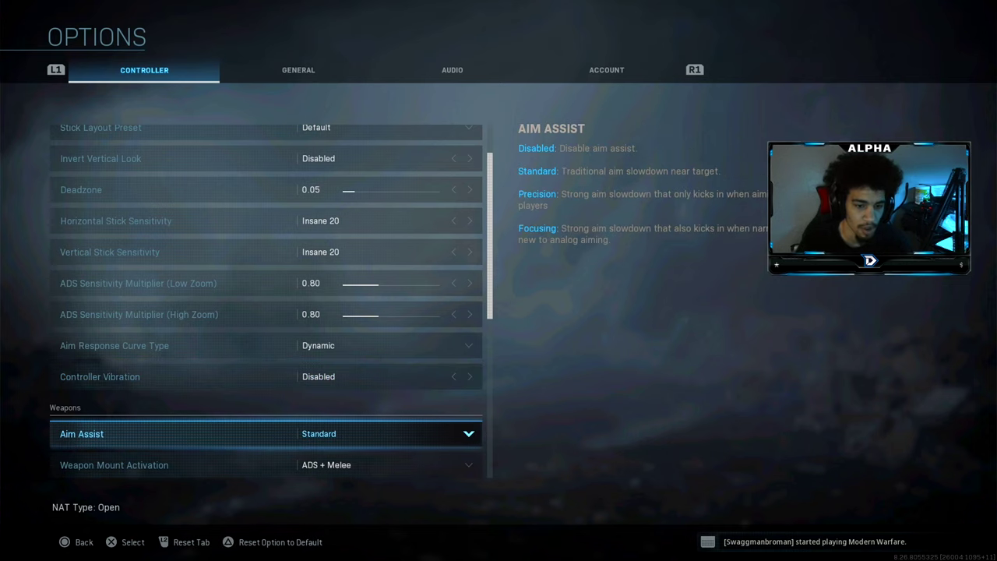
key("Return")
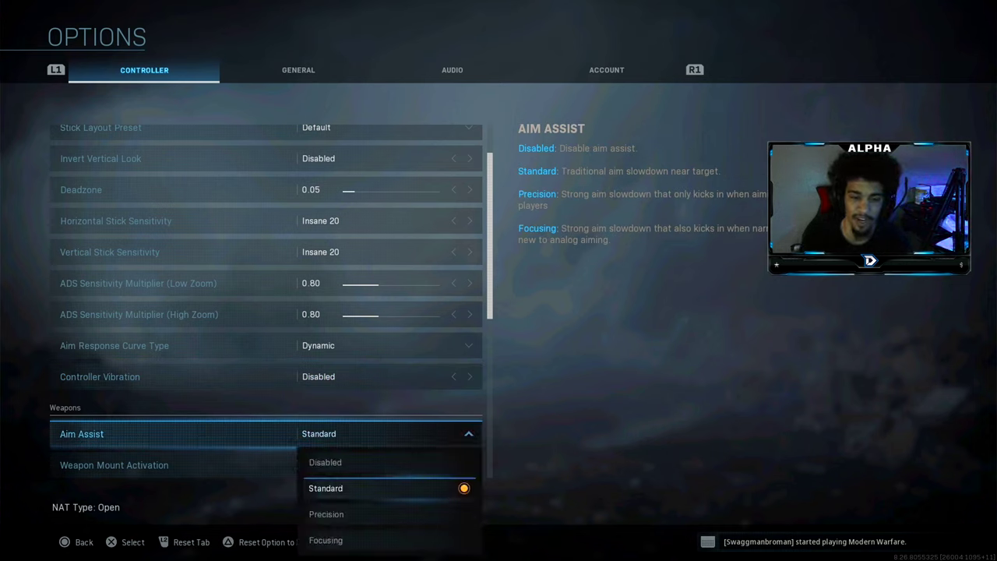
key("Down")
key("Down")
key("Up")
key("Up")
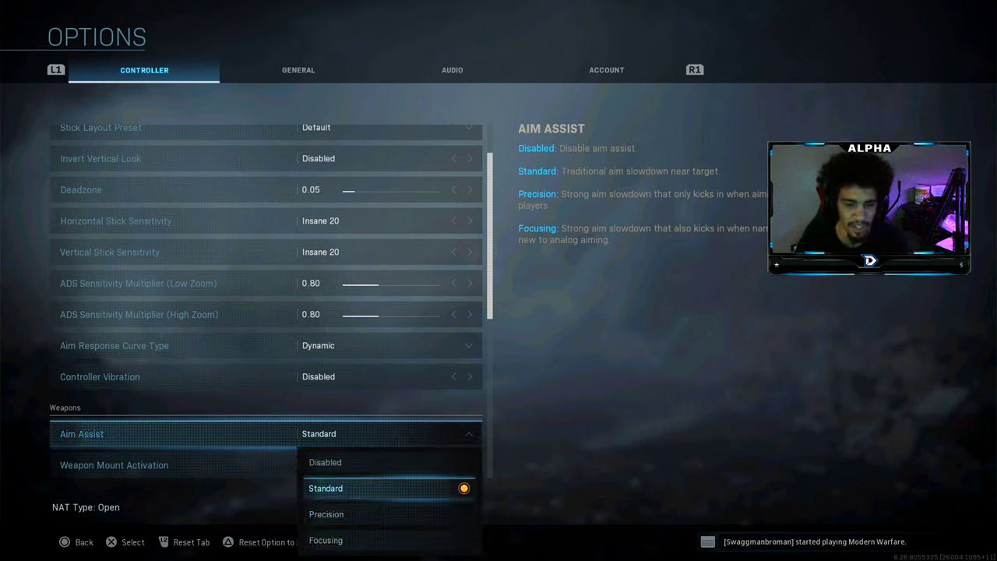
key("Return")
key("Down")
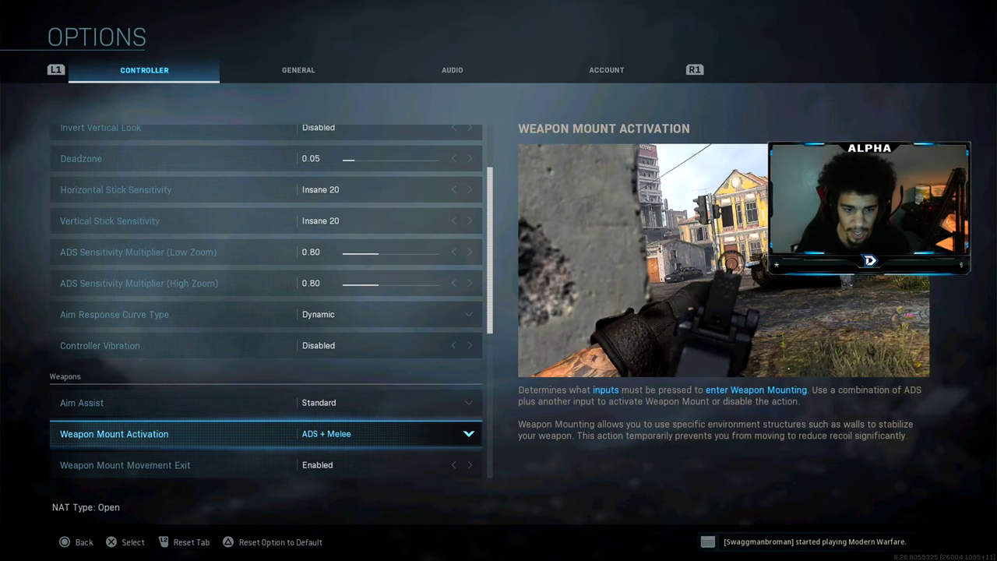
key("Down")
key("Up")
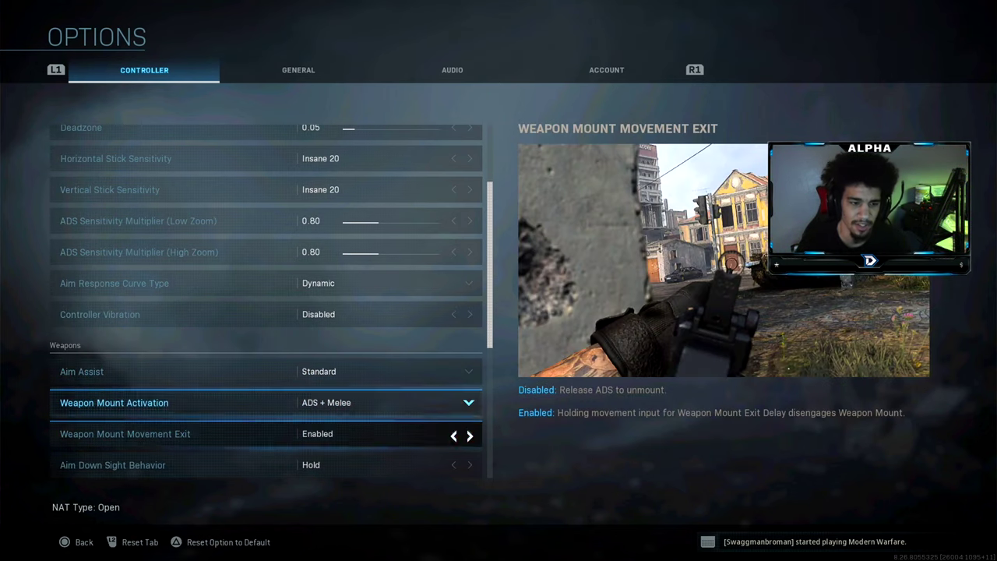
key("Down")
key("Down")
key("Up")
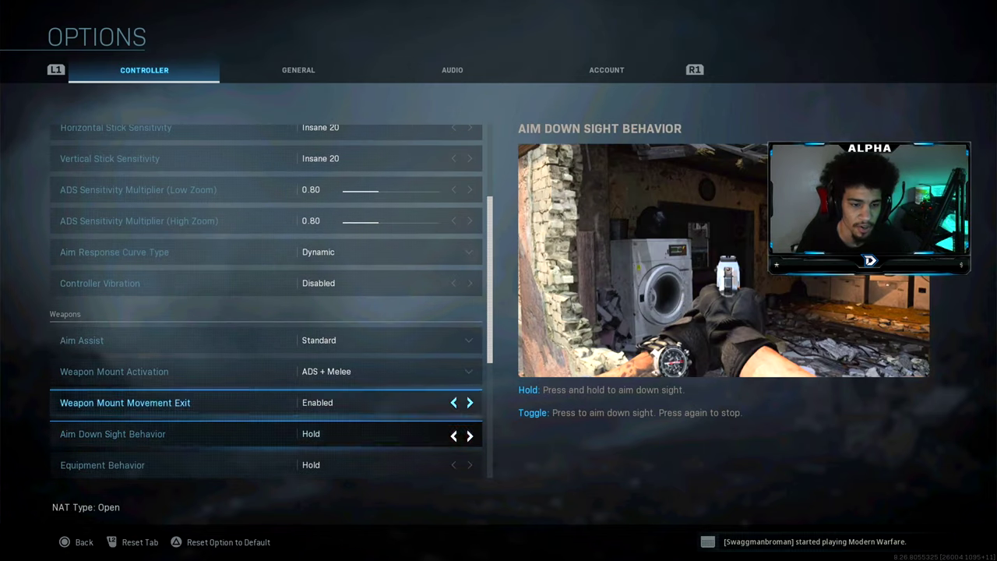
key("Up")
key("Up")
key("Up")
key("Up")
key("Up")
key("Up")
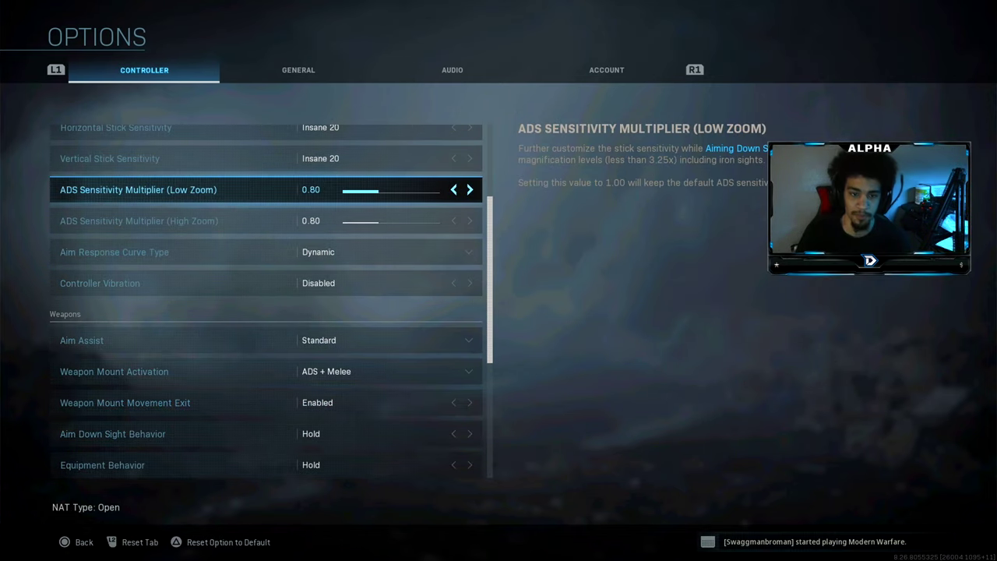
key("Up")
key("Up")
key("Up")
key("Down")
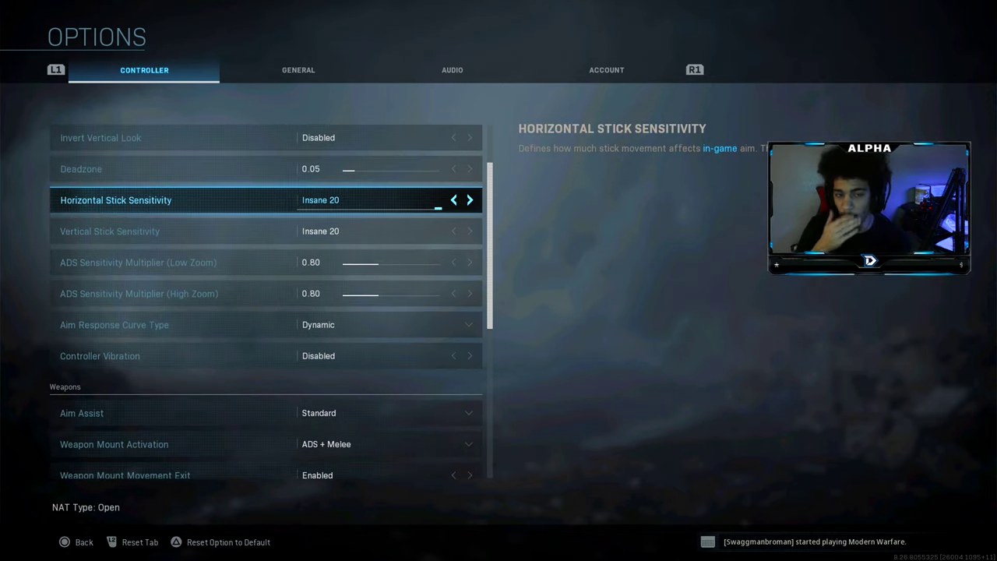
key("Up")
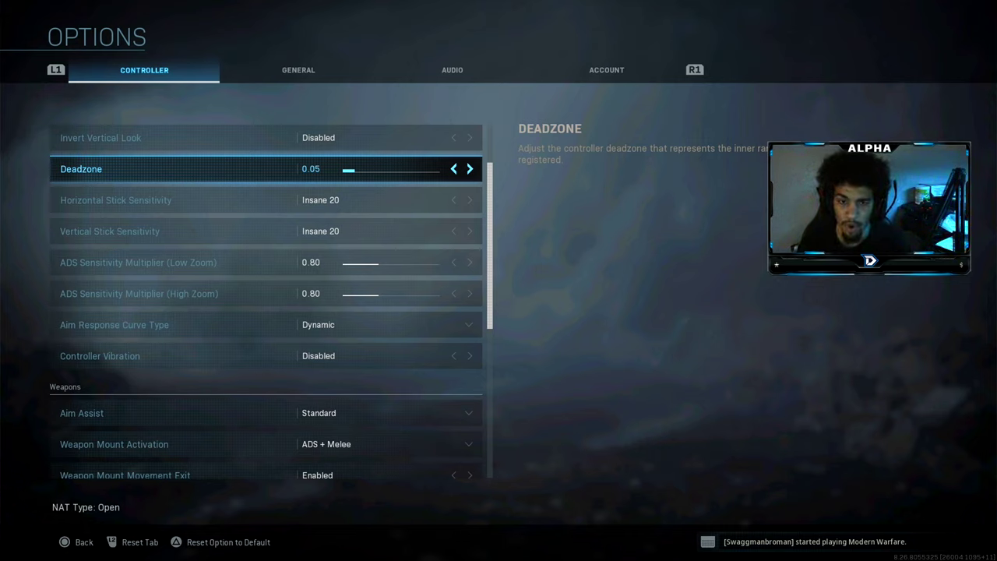
key("Down")
key("Down")
key("Up")
key("Up")
key("Down")
key("Down")
key("Up")
key("Down")
key("Up")
key("Down")
key("Up")
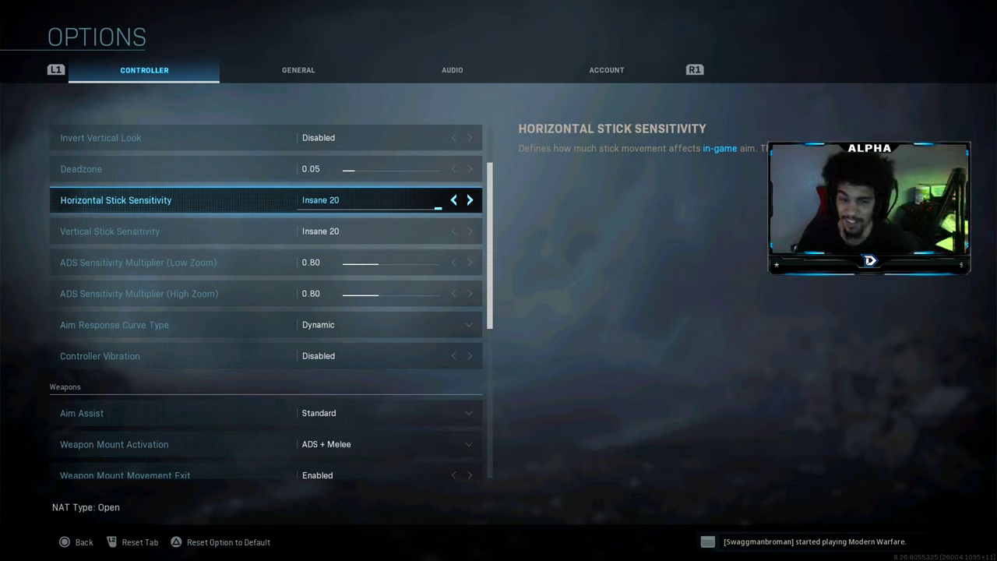
key("Down")
key("Up")
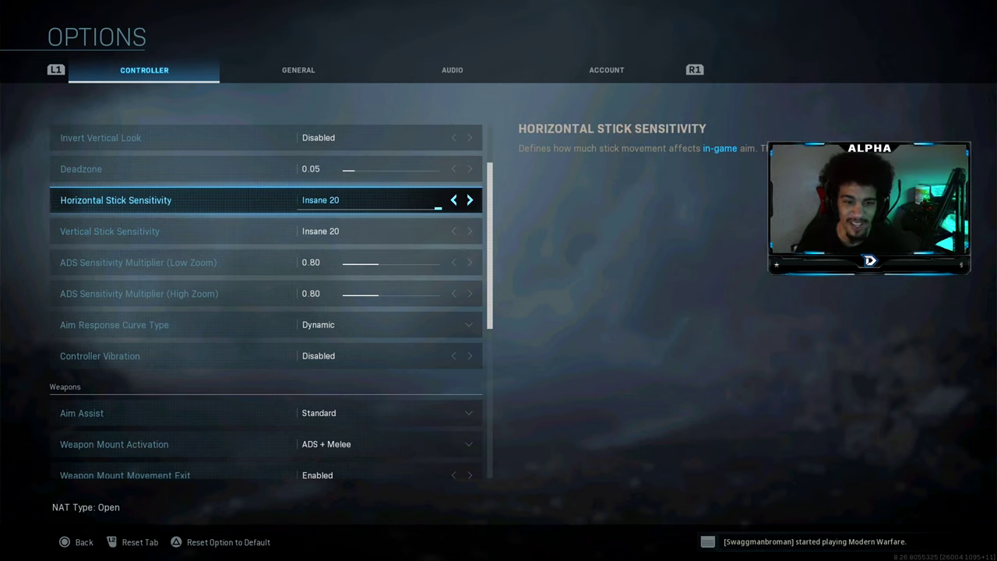
key("Down")
key("Up")
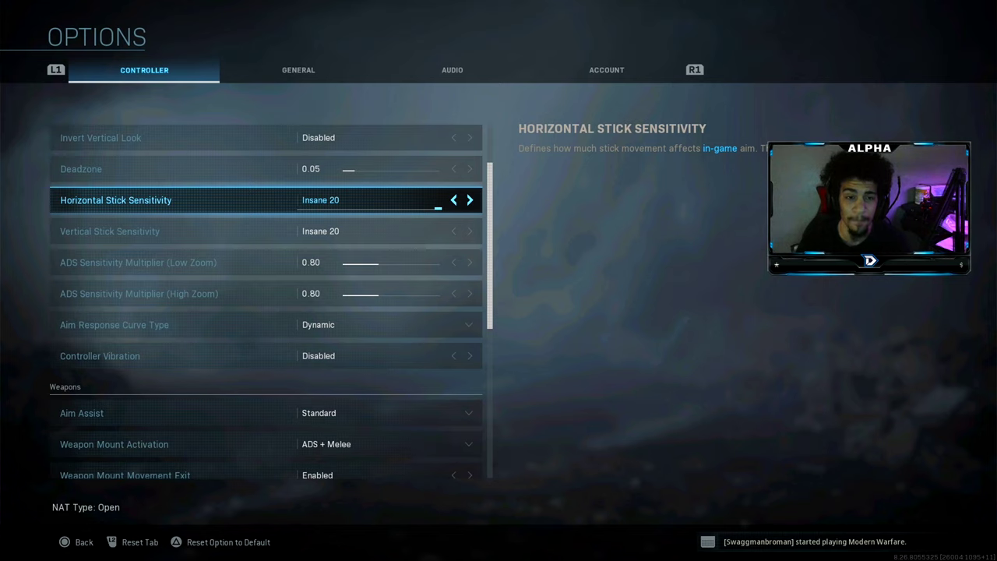
key("Down")
key("Up")
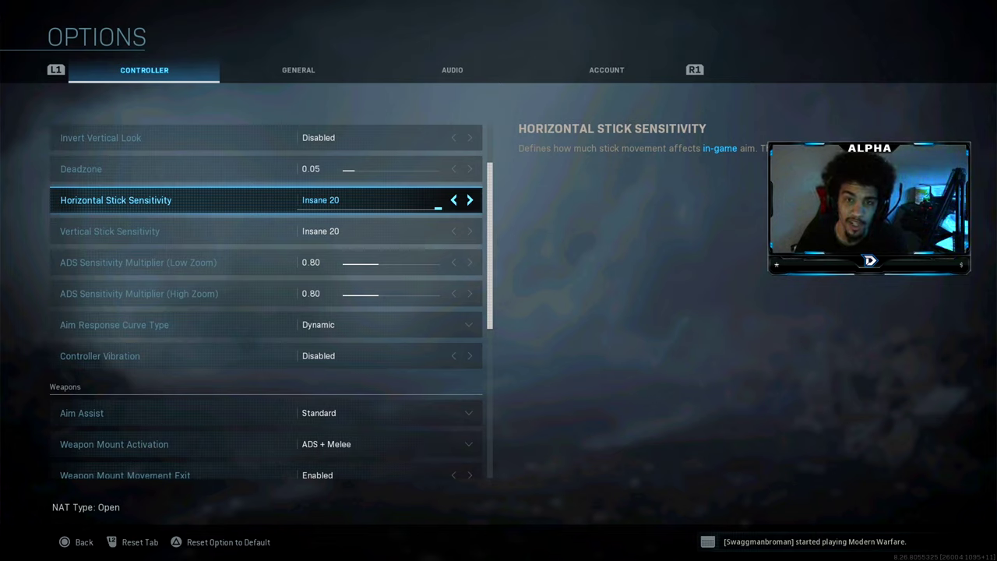
key("Down")
key("Down")
key("Down")
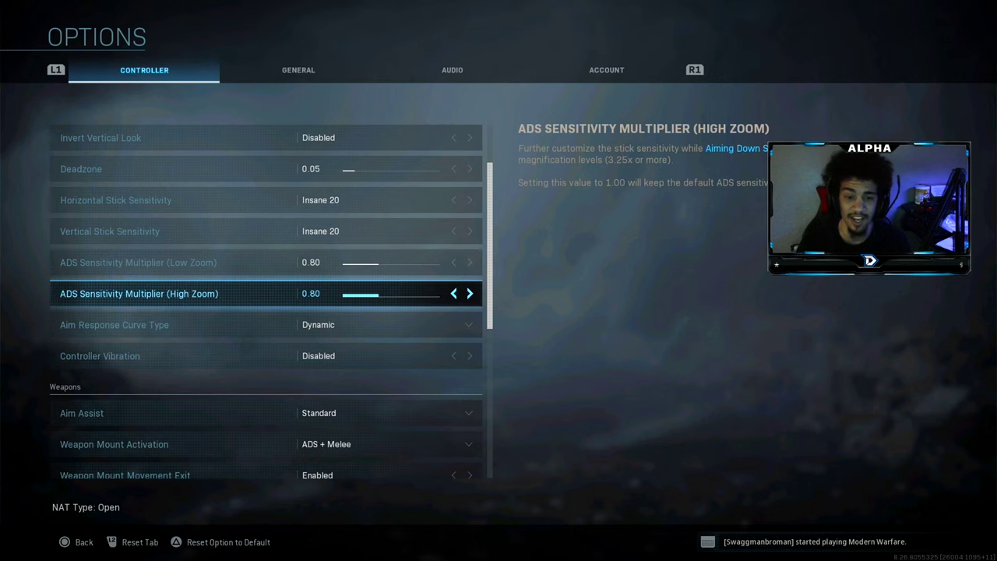
key("Down")
key("Down")
key("Down")
key("Down")
key("Down")
key("Down")
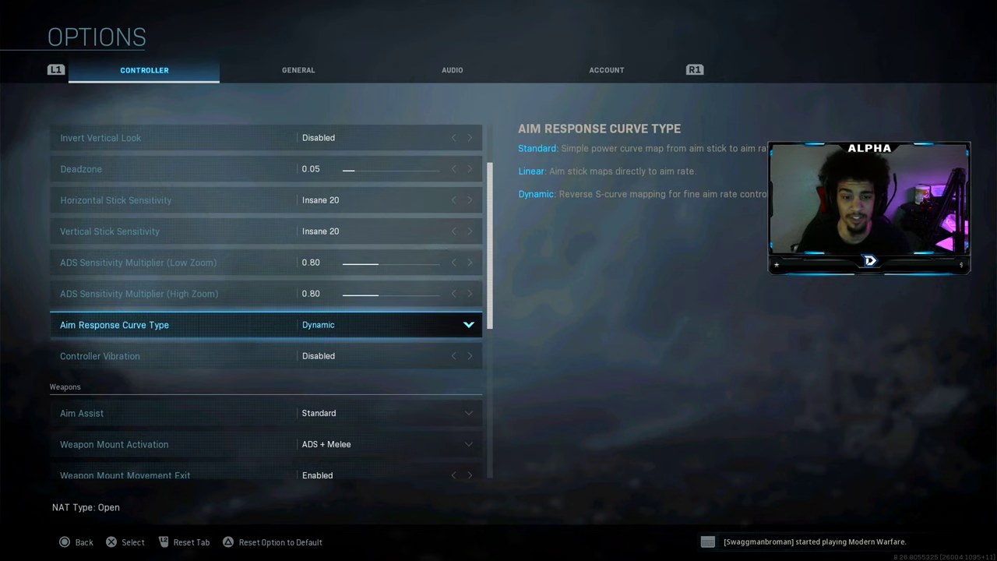
key("Down")
key("Down")
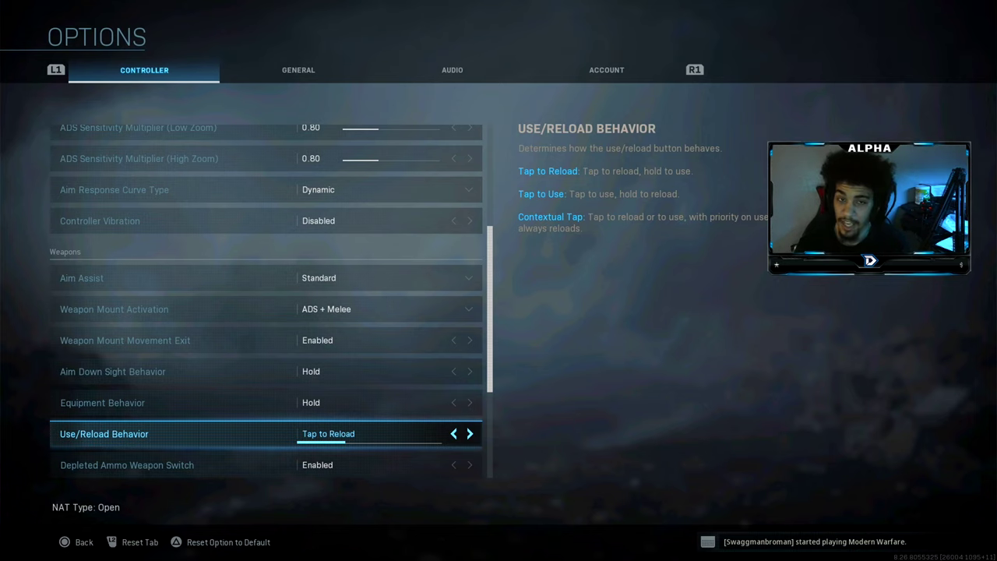
- Review the Depleted Ammo Weapon Switch and Weapon Mount Movement Exit explanations
key("Down")
key("Up")
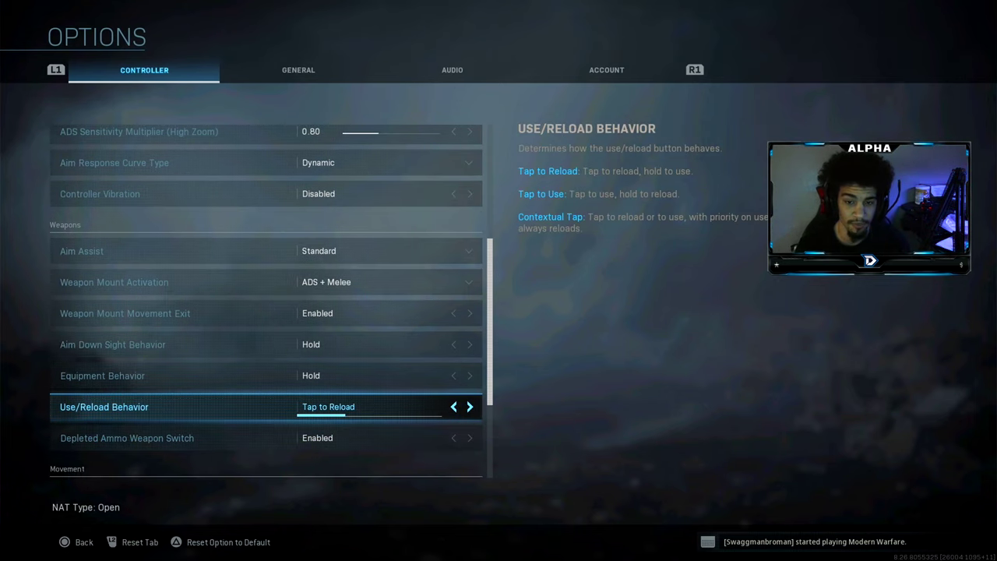
key("Down")
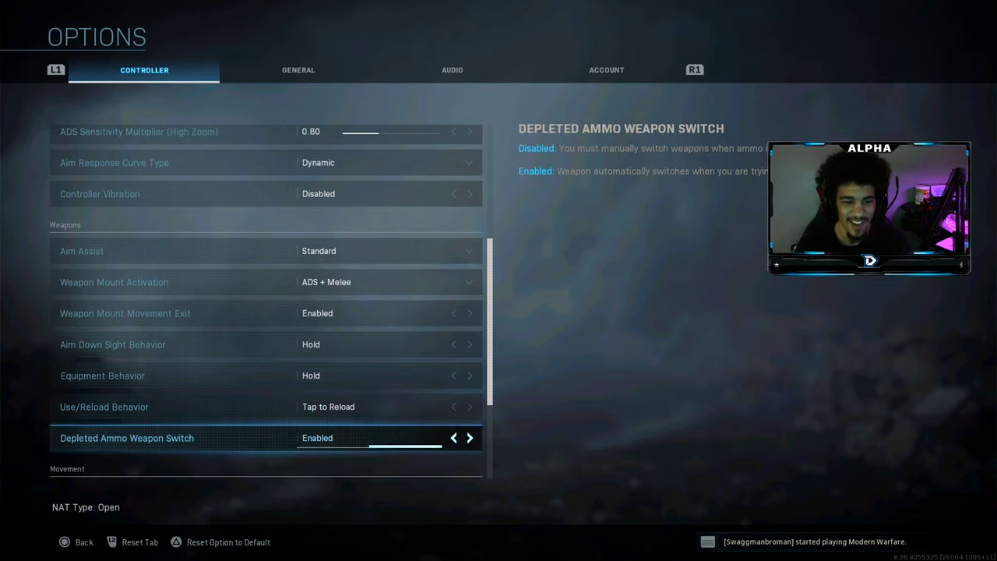
key("Up")
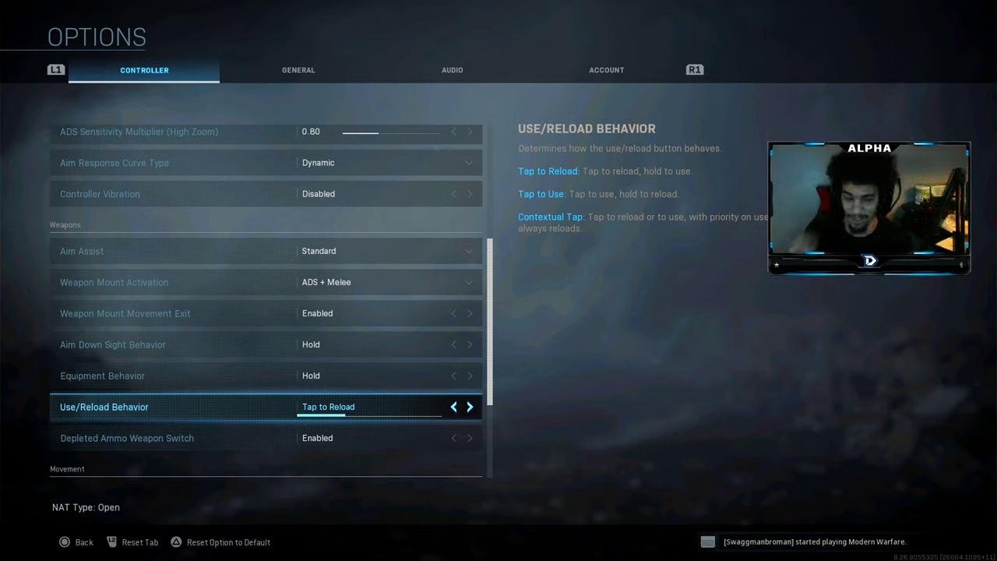
key("Up")
key("Up")
key("Up")
key("Up")
key("Down")
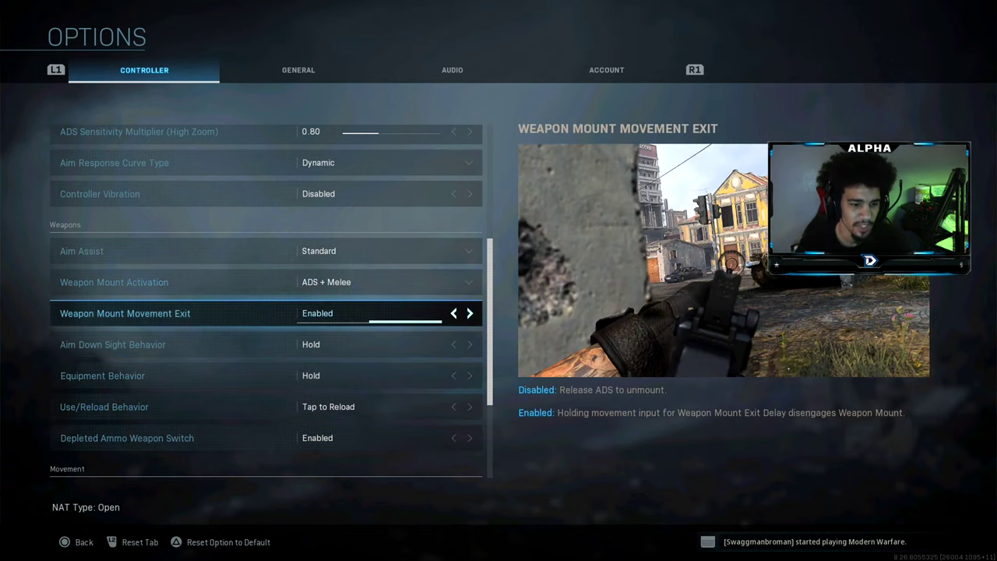
key("Down")
key("Down")
key("Down")
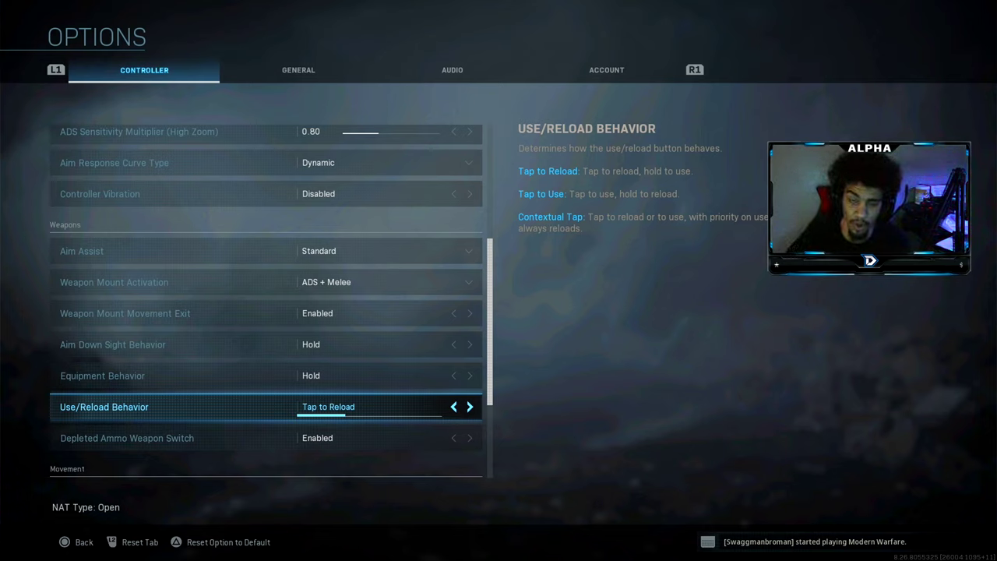
- Try Contextual Tap for Use/Reload Behavior, revert to Tap to Reload, then reach Slide Behavior
key("Right")
key("Right")
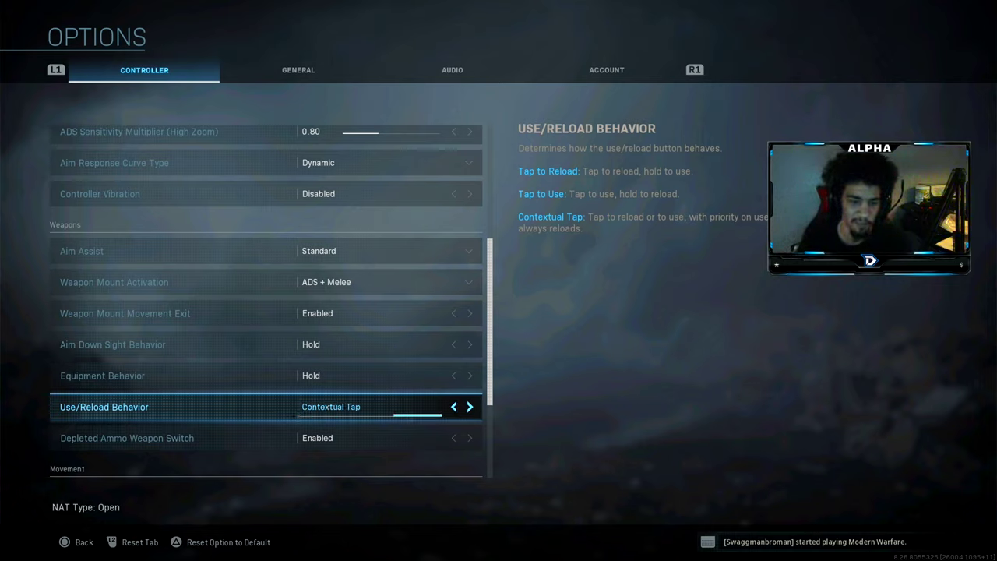
key("Right")
key("Down")
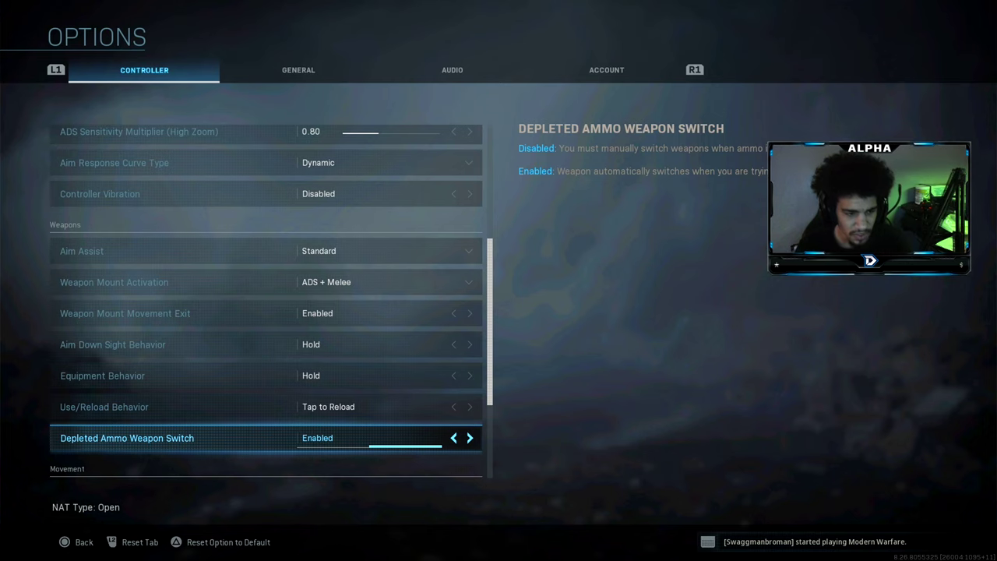
key("Down")
key("Up")
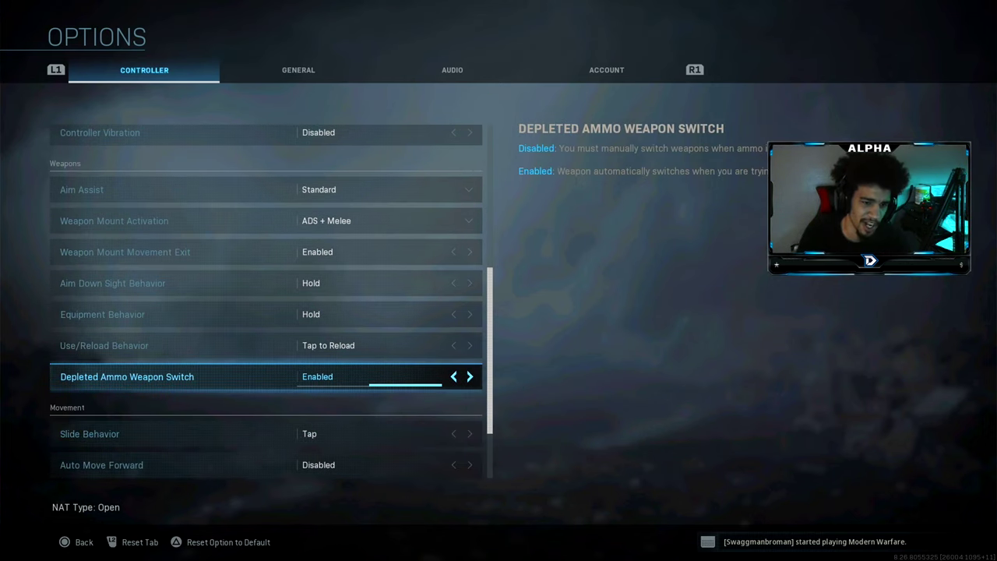
key("Down")
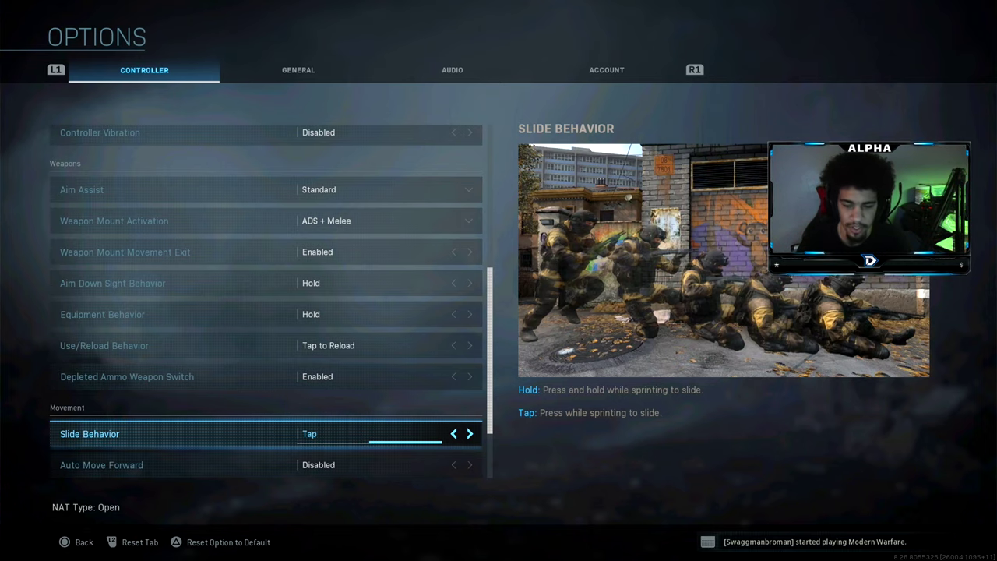
- Compare Automatic Tactical Sprint with Automatic Sprint and leave Automatic Sprint on Automatic Sprint
left_click(102, 465)
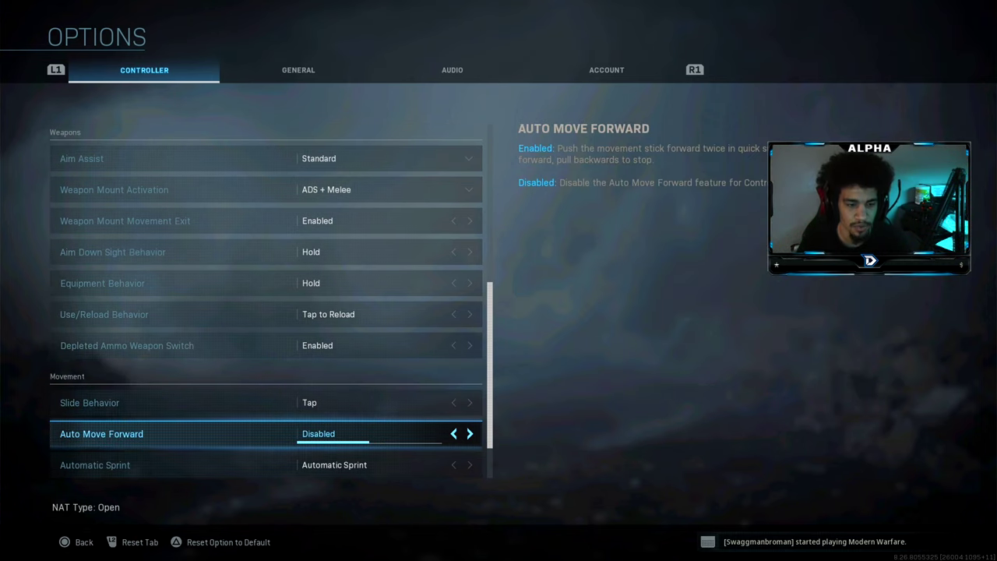
left_click(95, 465)
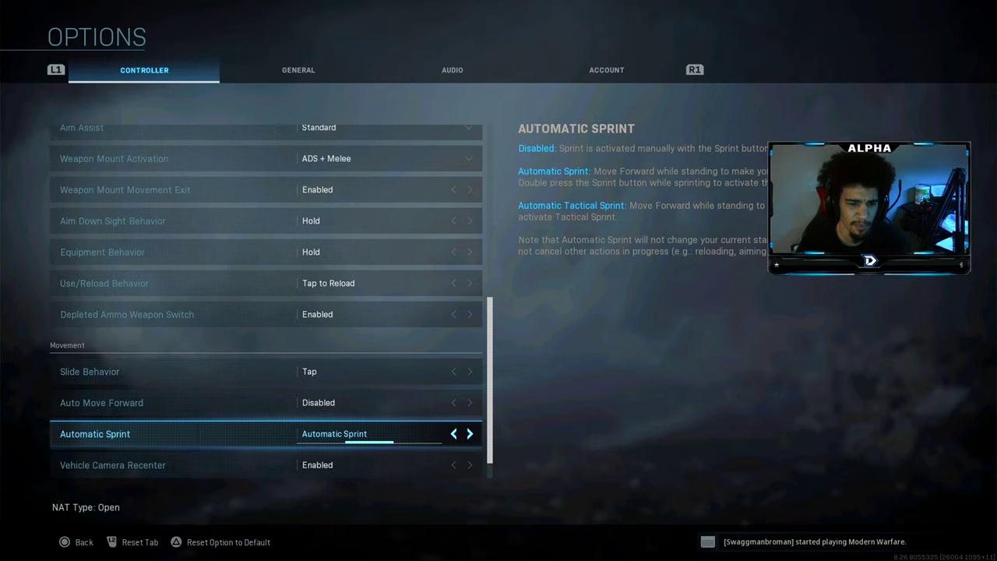
key("Right")
key("Left")
key("Right")
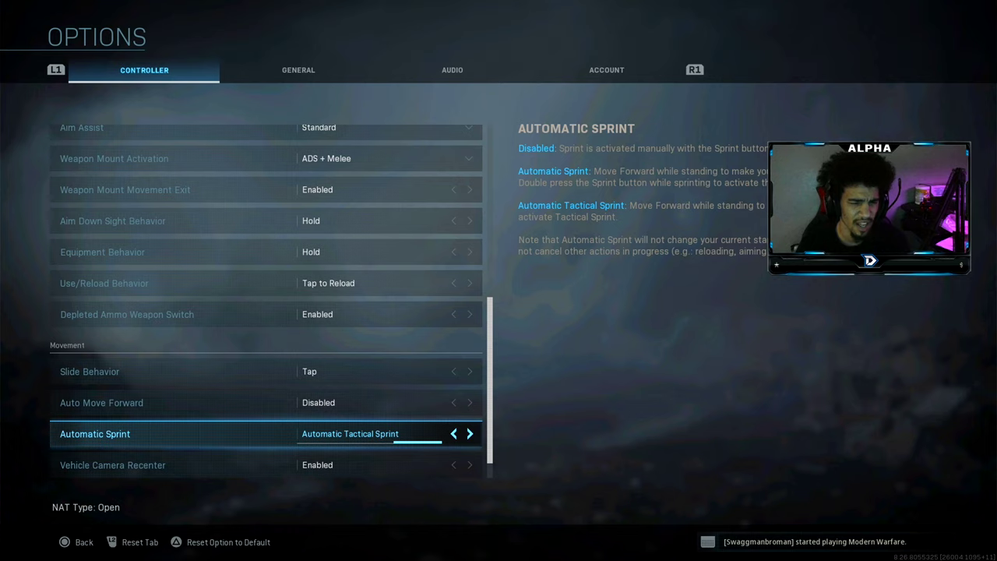
key("Left")
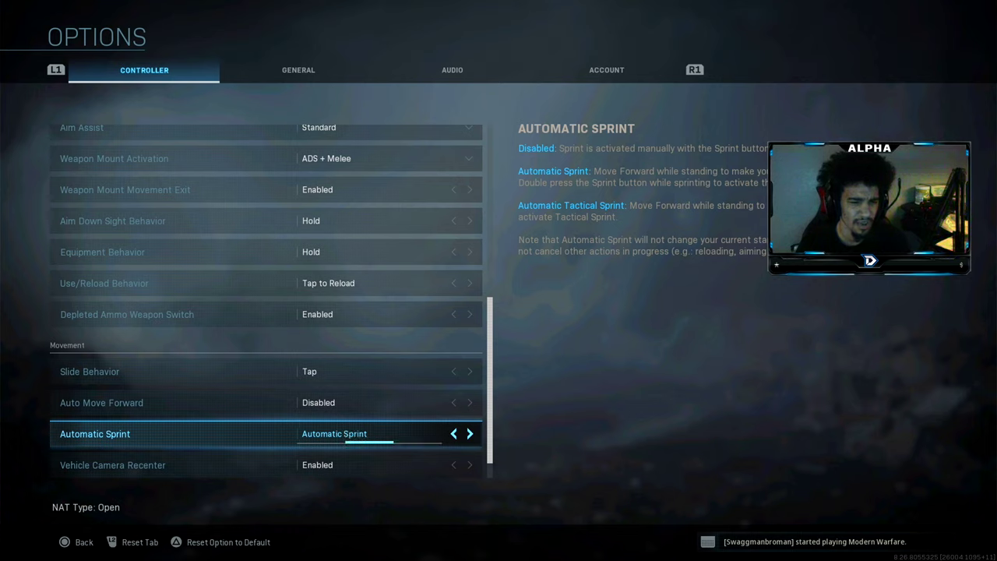
key("Right")
key("Left")
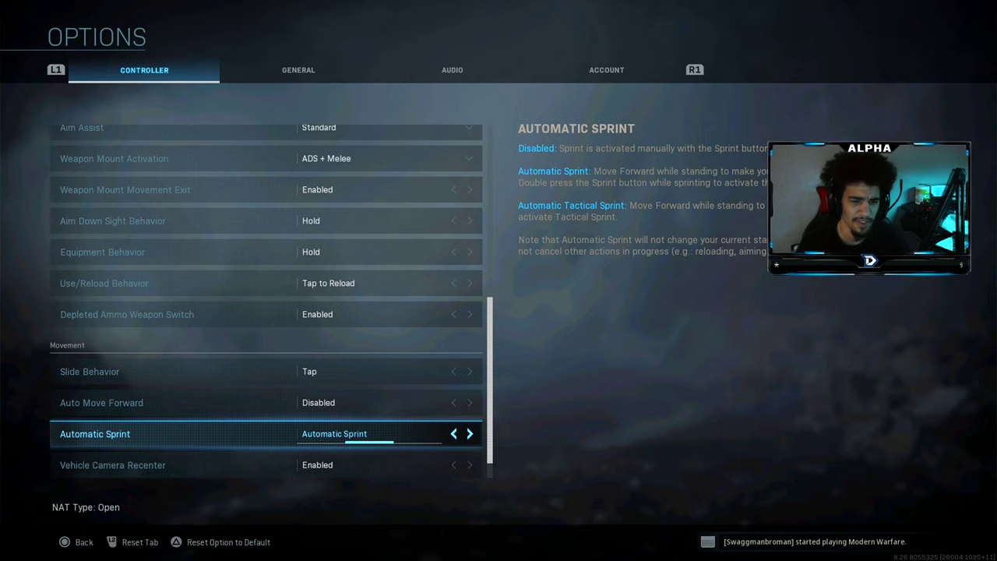
- Review the Vehicle Camera Recenter and Parachute Auto-Deploy settings
key("Down")
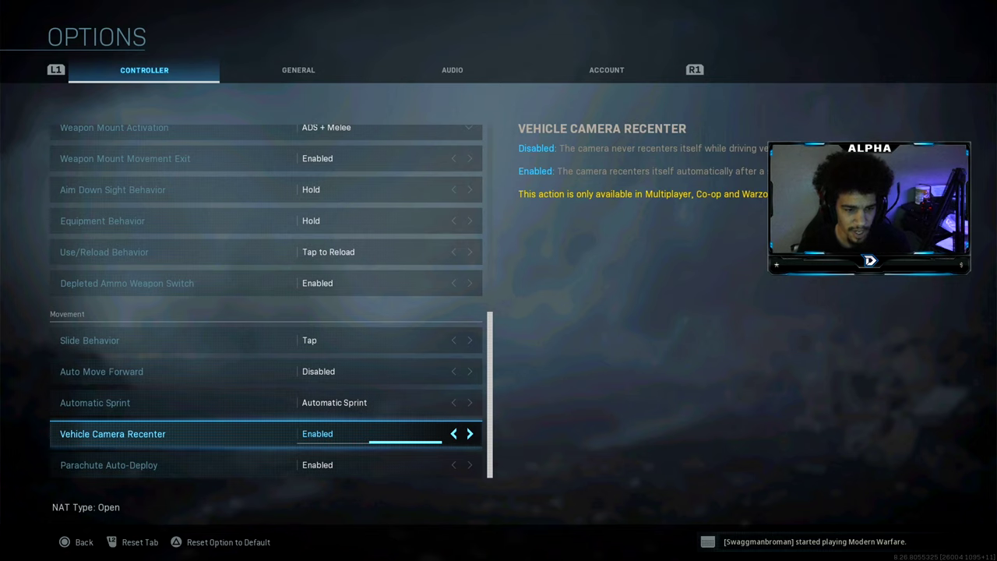
key("Down")
key("Up")
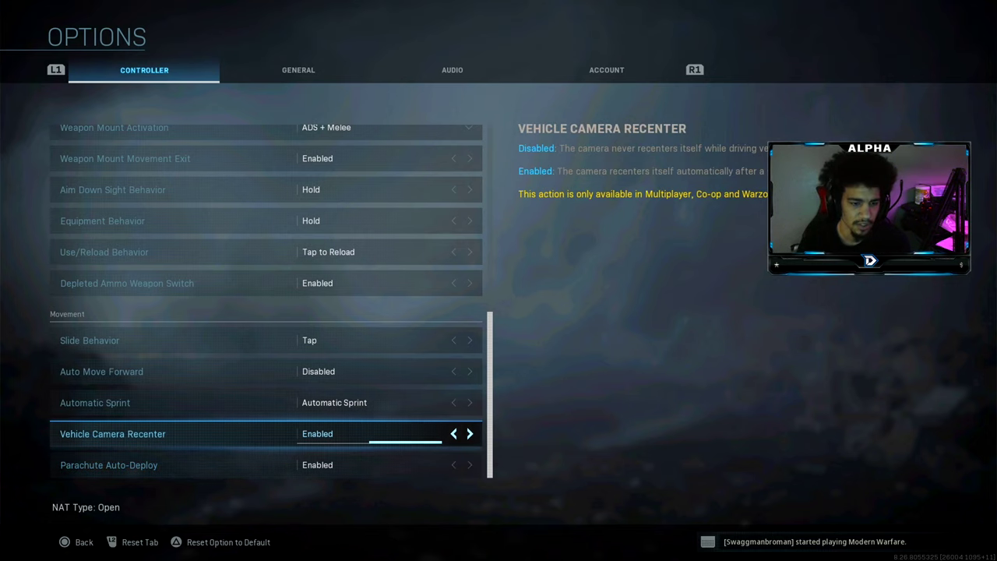
key("Down")
key("Up")
key("Down")
key("Up")
key("Down")
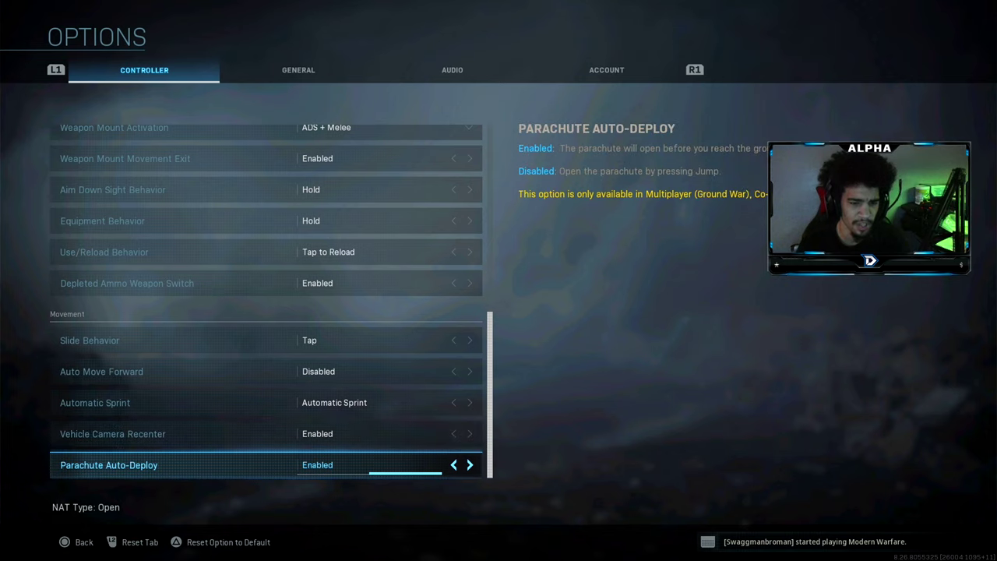
key("Up")
key("Down")
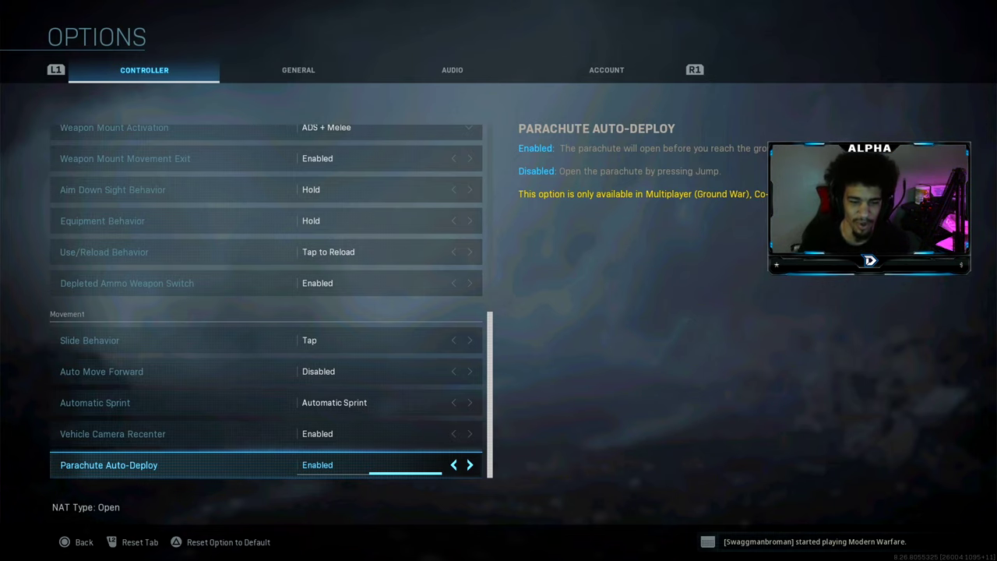
- On the General tab, review Brightness, Safe Area, Tooltips and Subtitles
key("e")
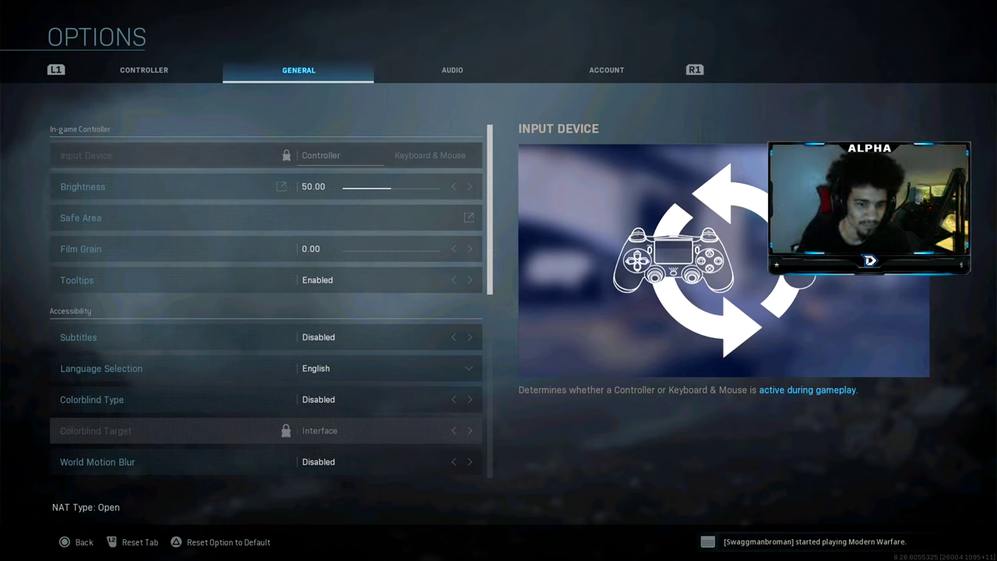
key("Down")
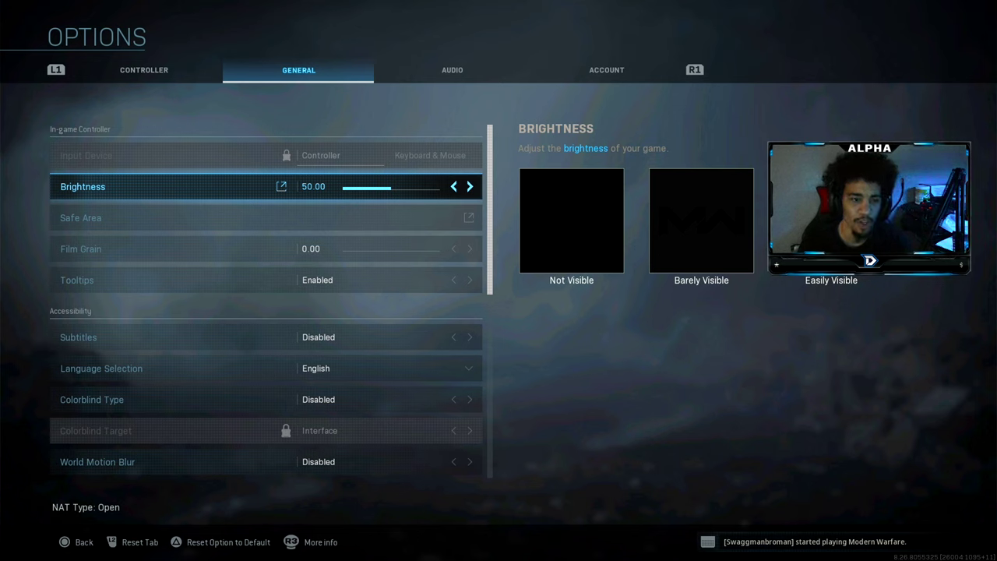
key("Down")
key("Down")
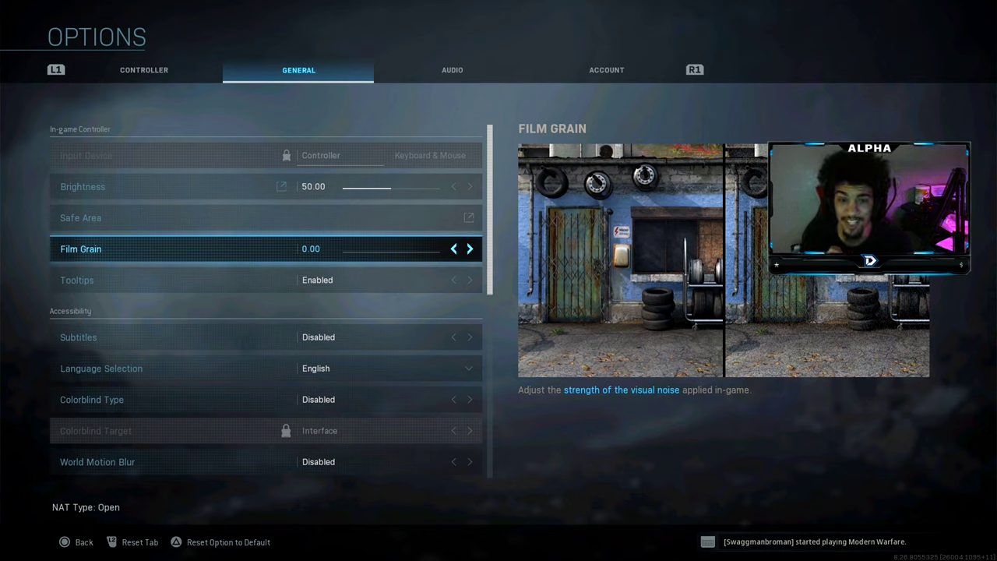
key("Down")
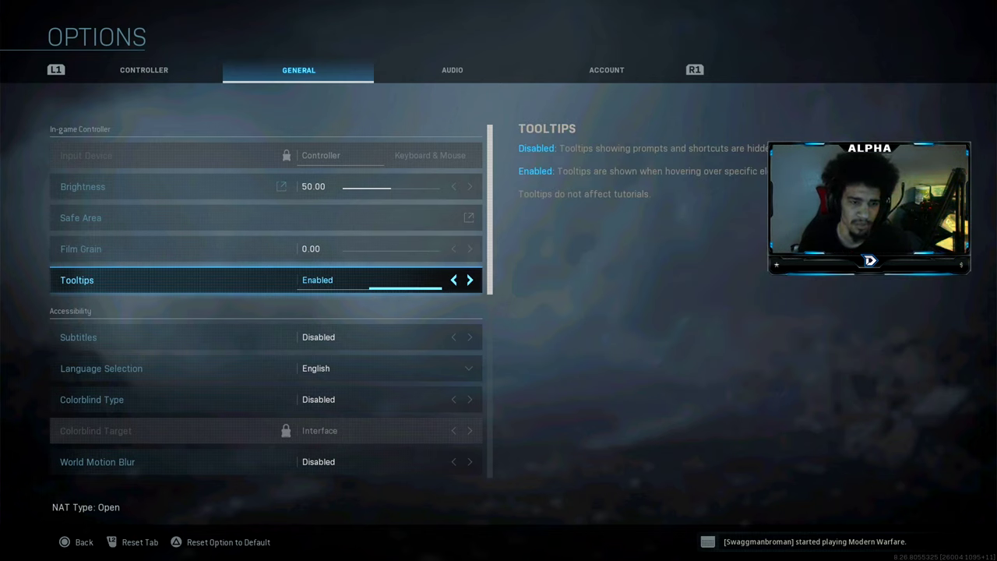
key("Down")
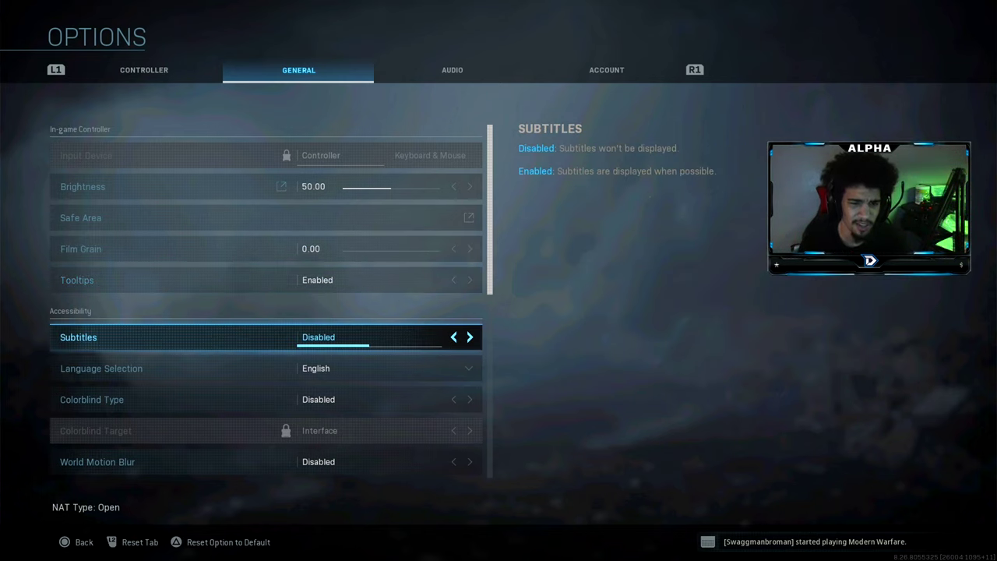
- Preview the Colorblind Type filter modes and leave it on Disabled
key("Down")
key("Down")
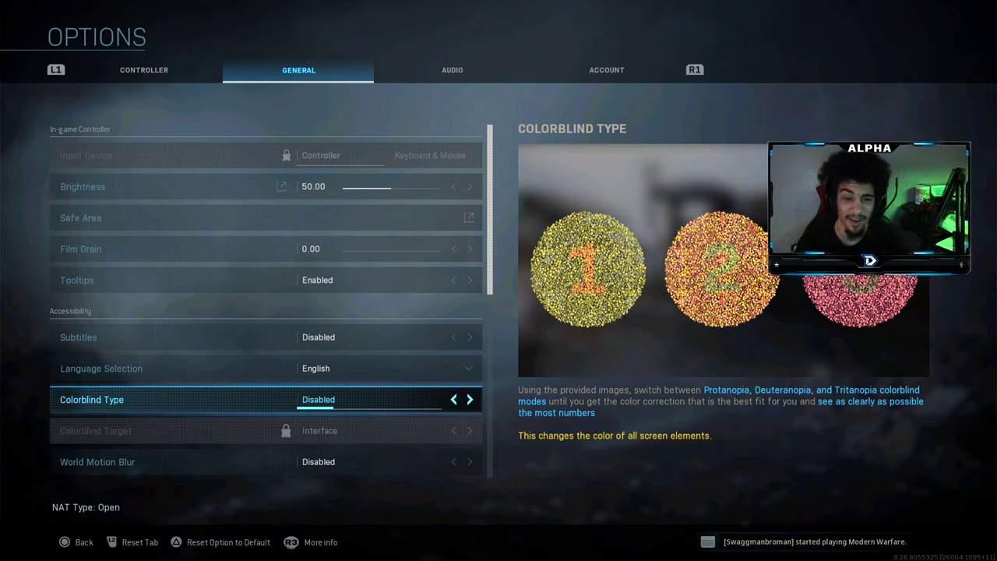
key("Right")
key("Right")
key("Right")
key("Right")
key("Right")
key("Right")
key("Right")
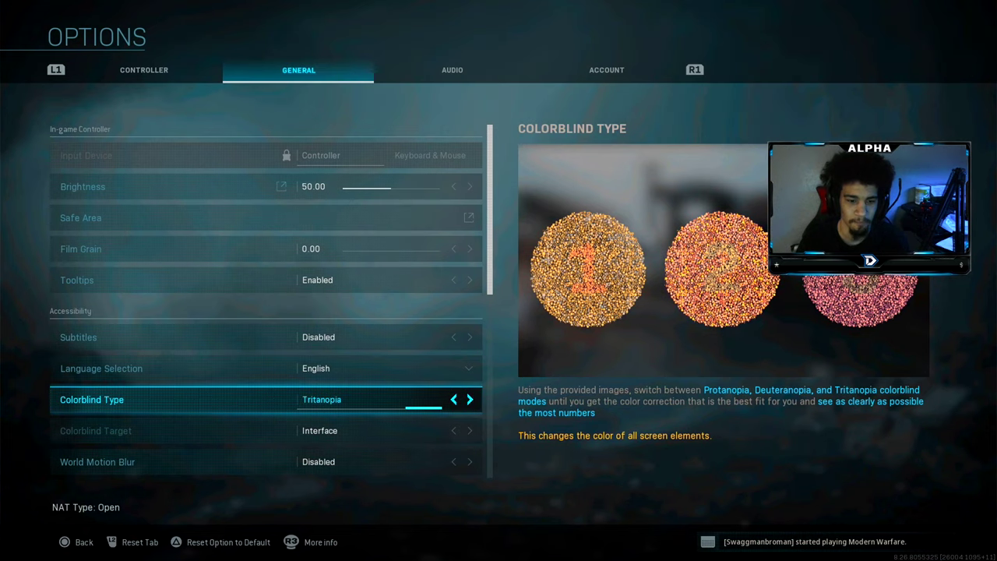
key("Right")
key("Down")
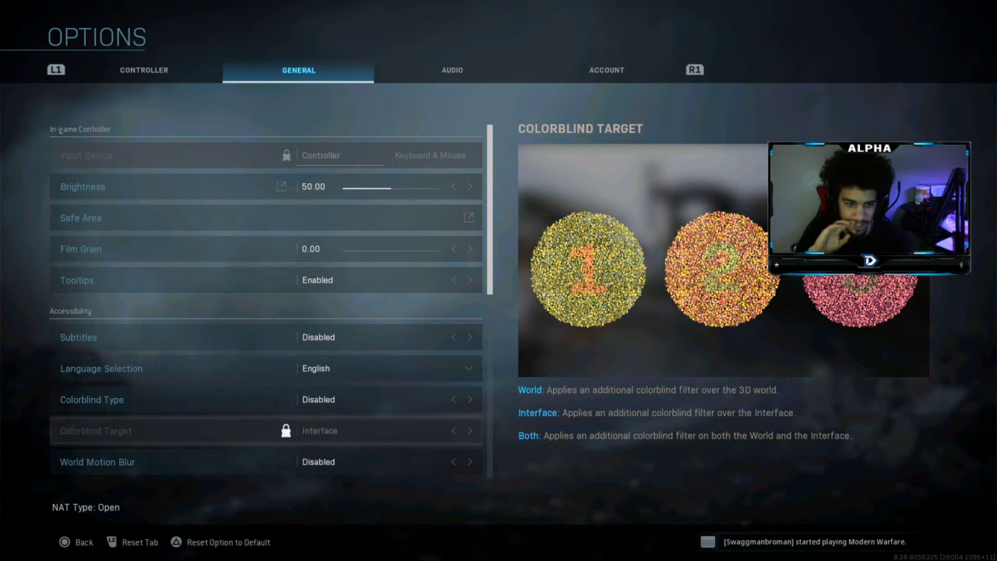
- Compare World and Weapon Motion Blur previews, both left Disabled, then reach Mini Map Shape (Square)
key("Down")
key("Down")
key("Up")
key("Down")
key("Up")
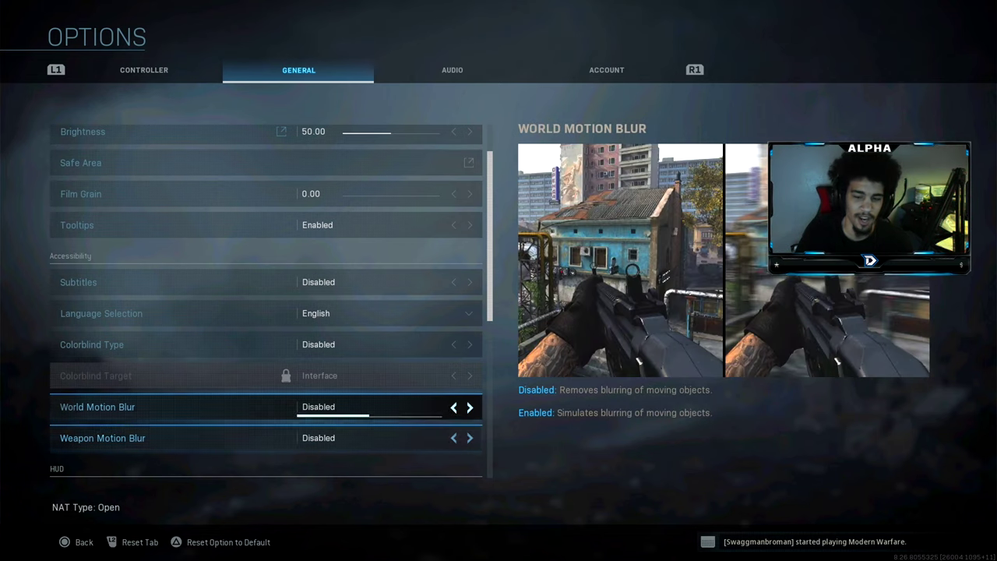
key("Down")
key("Up")
key("Down")
key("Up")
key("Down")
key("Up")
key("Down")
key("Up")
key("Down")
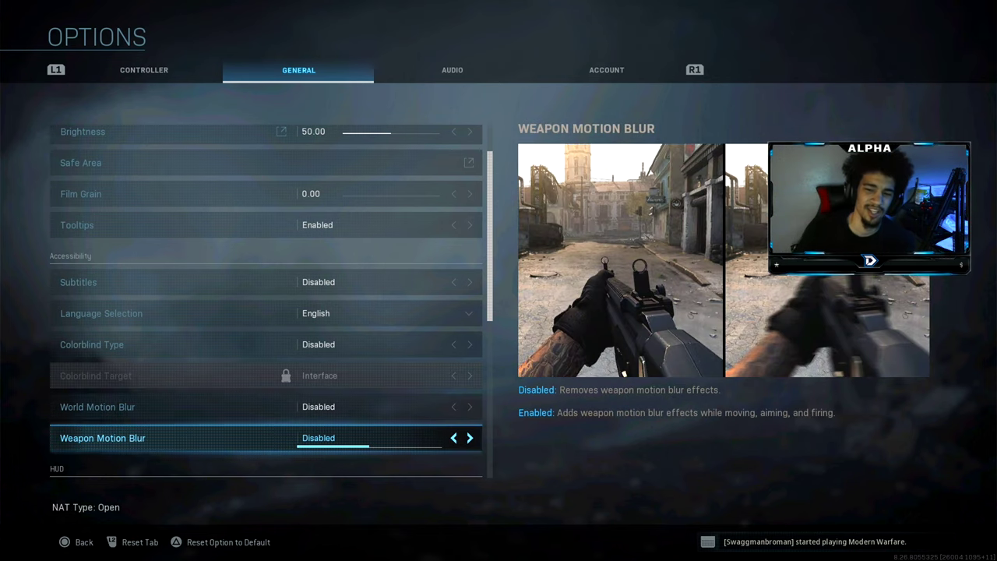
key("Down")
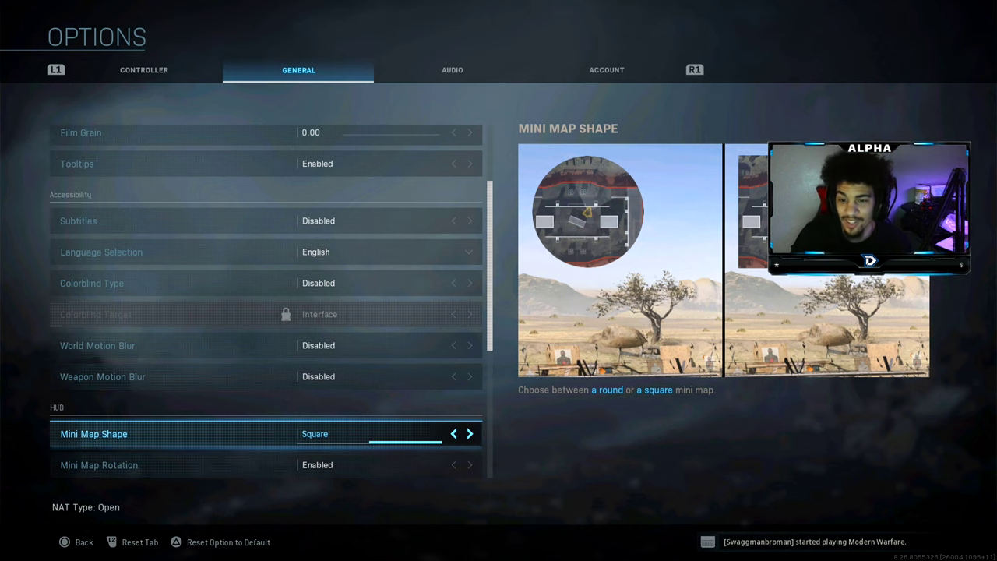
key("Down")
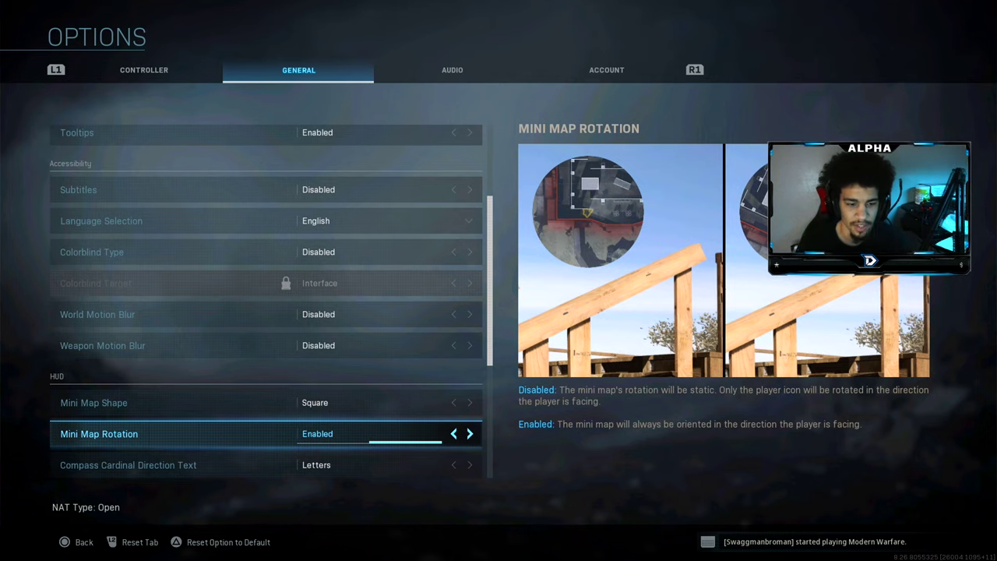
key("Down")
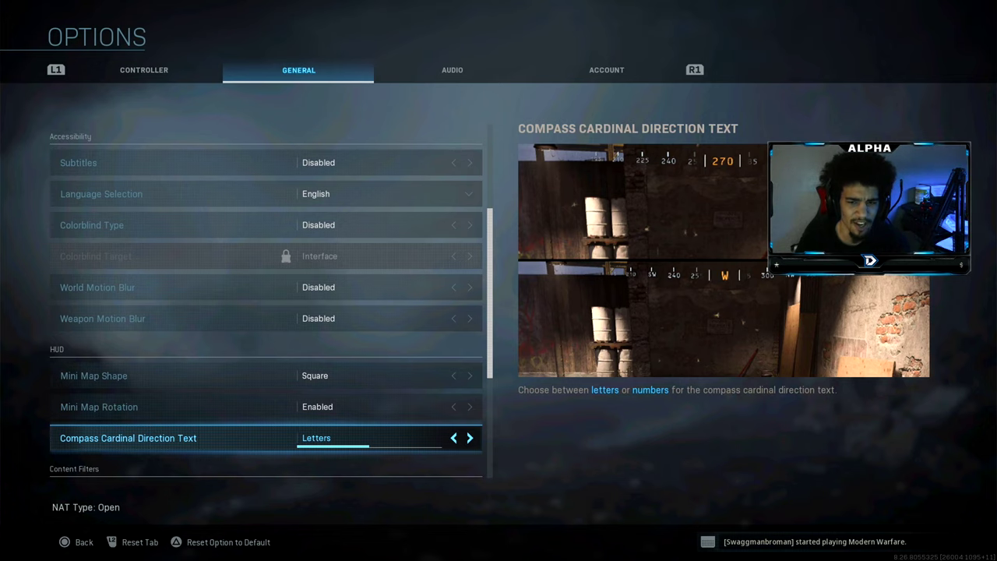
key("Down")
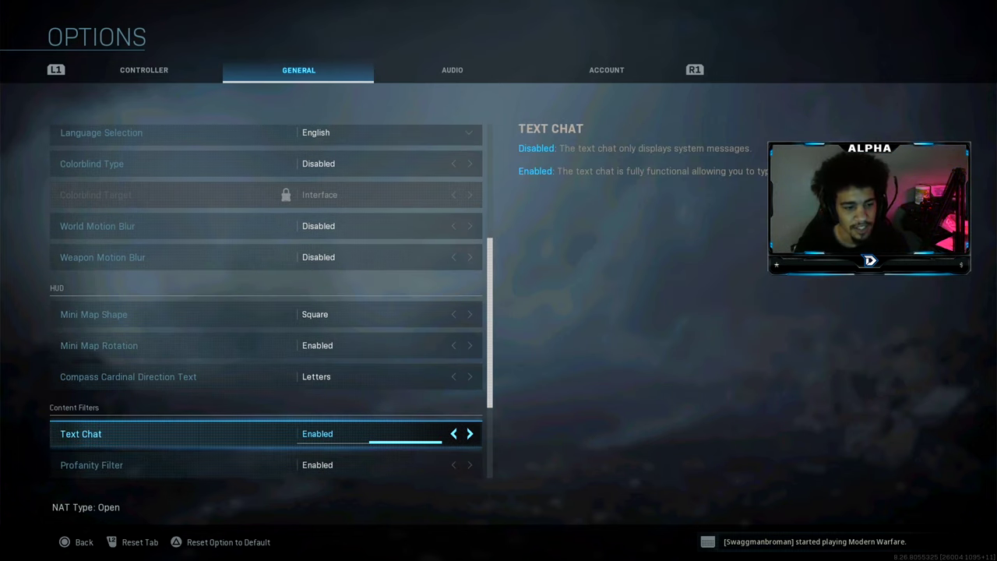
- Go past Profanity Filter, Game Installs and Credits, then show the Audio tab with Boost Low mix
key("Down")
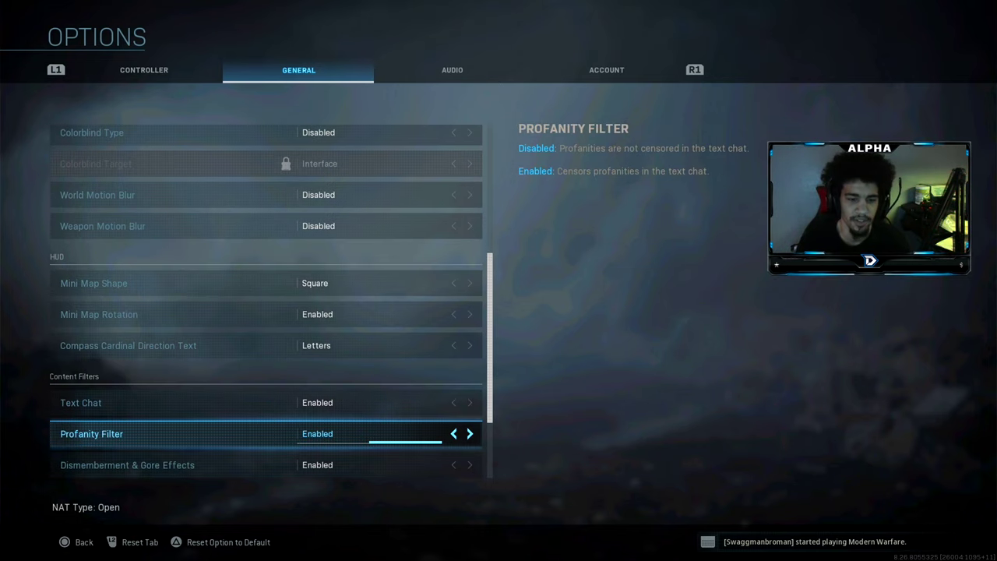
key("Down")
key("Down")
key("Down")
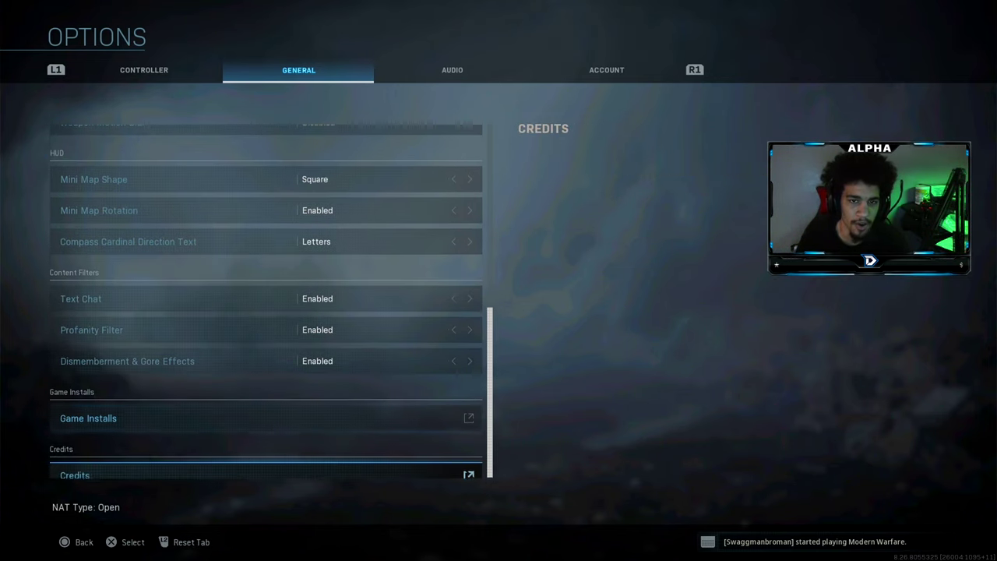
key("Down")
key("e")
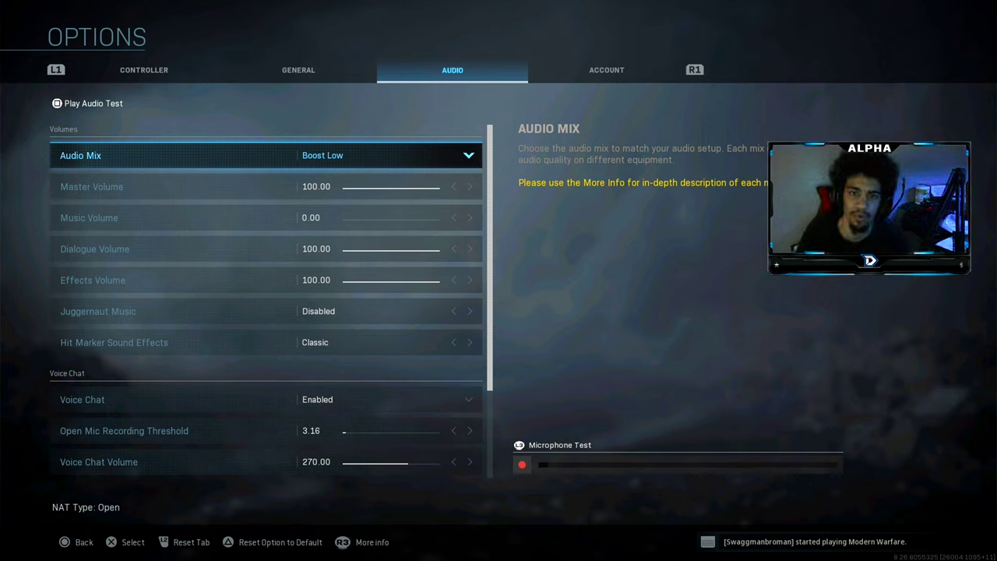
left_click(91, 186)
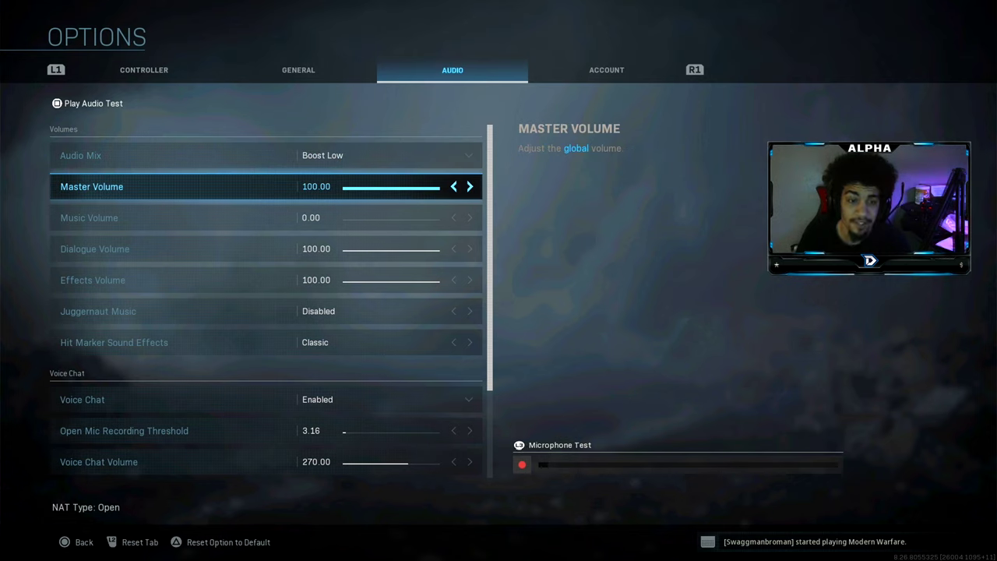
left_click(81, 155)
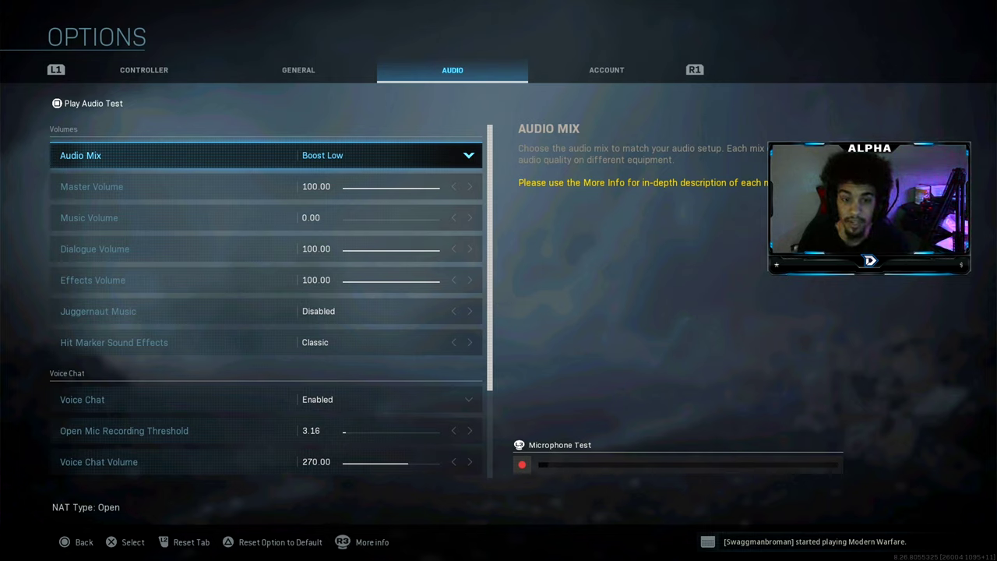
left_click(91, 186)
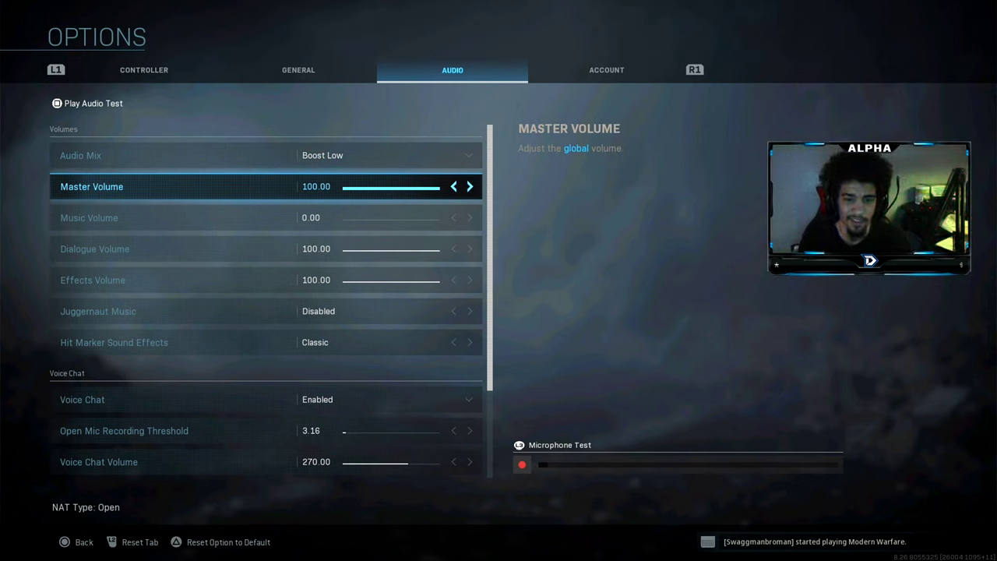
key("Down")
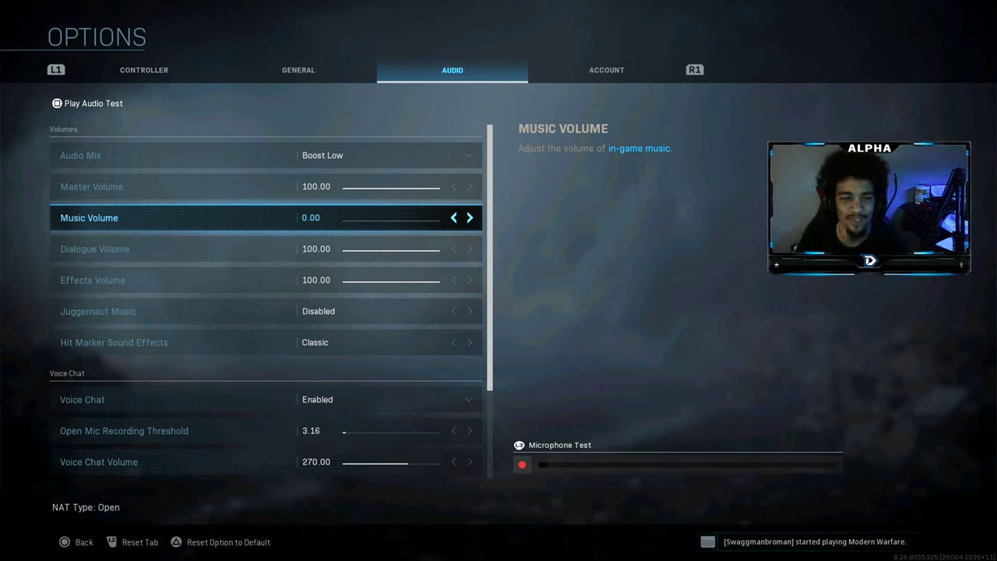
key("Down")
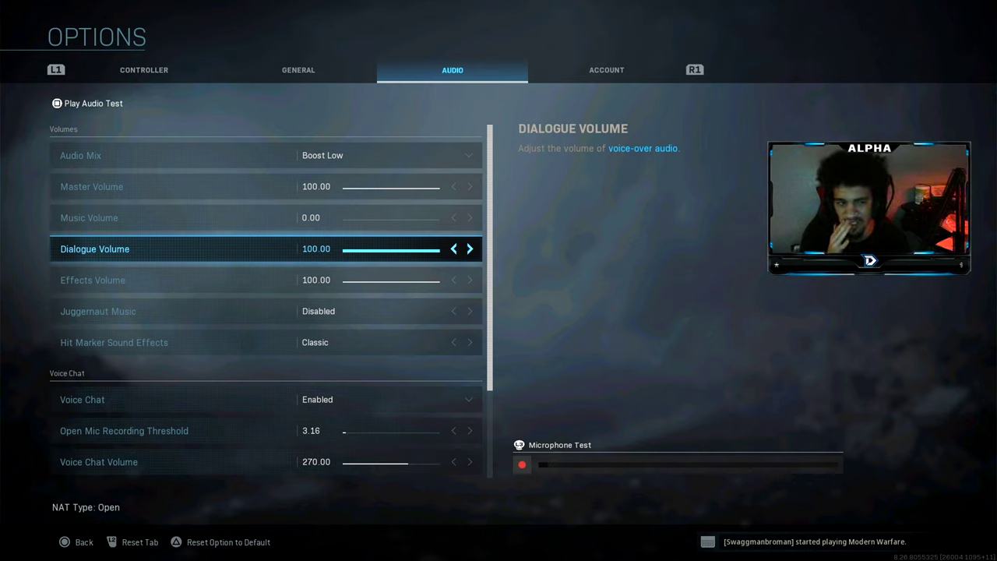
key("Down")
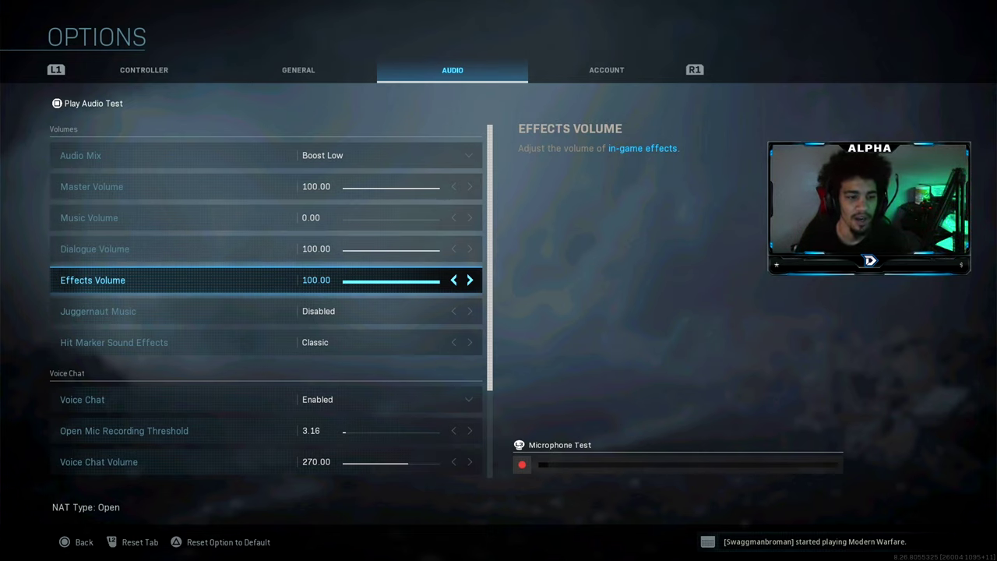
key("Down")
key("Down")
key("Up")
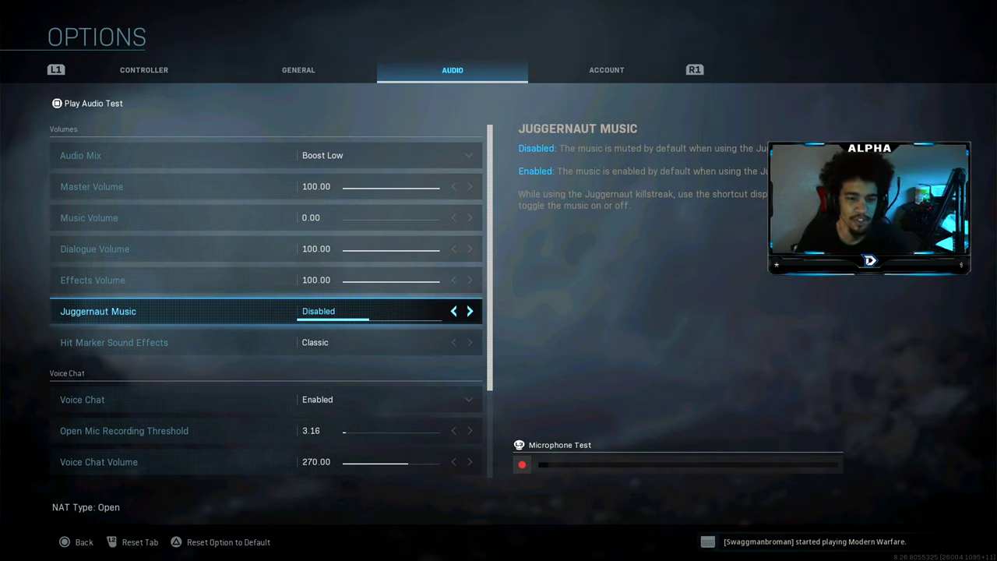
key("Down")
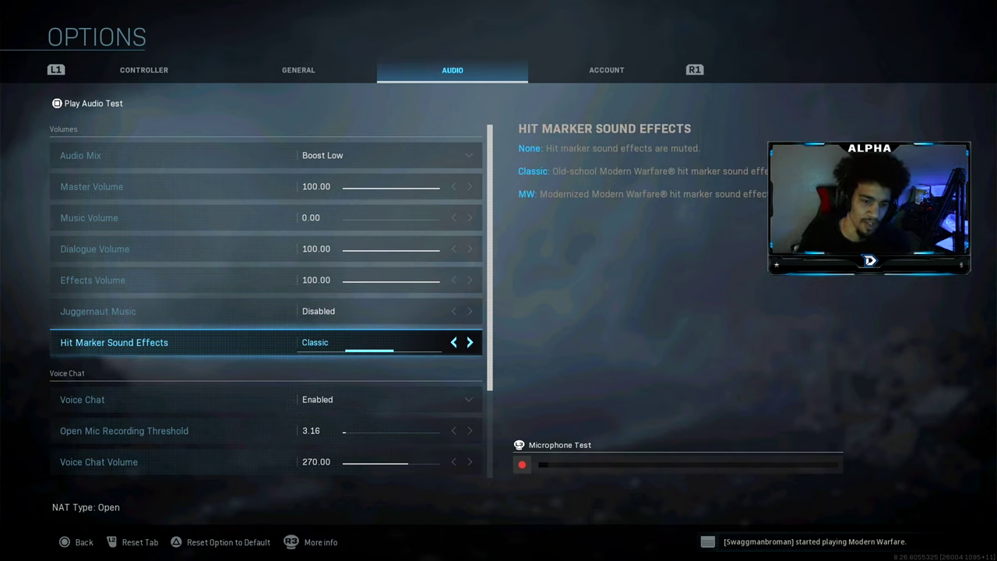
key("Left")
key("Left")
key("Left")
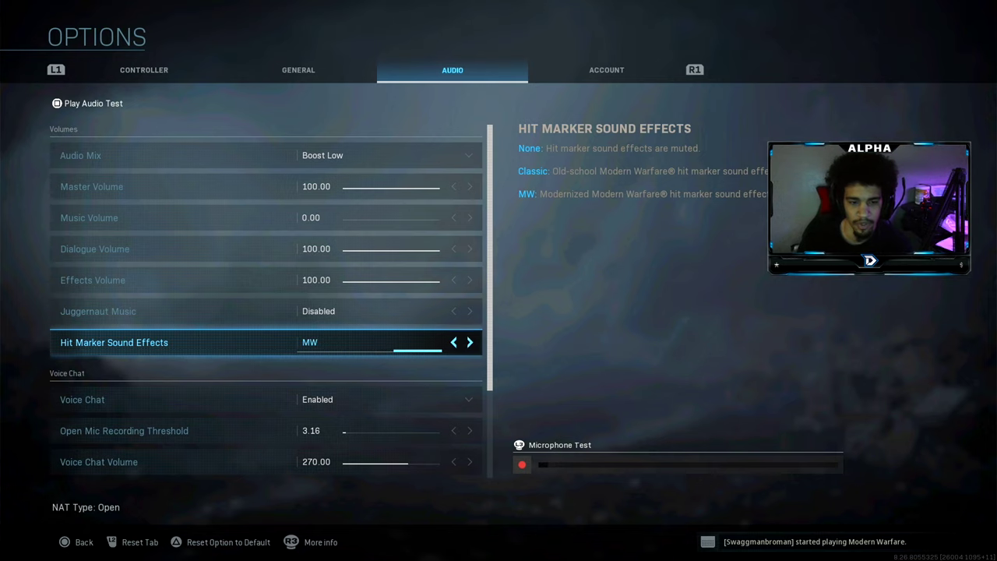
key("Down")
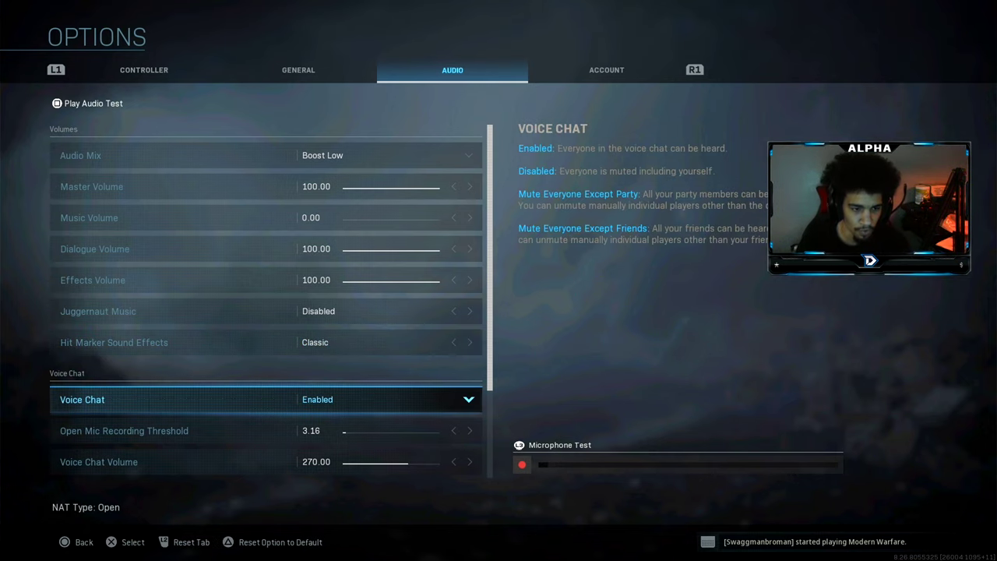
- Review Open Mic Threshold, Voice Chat Volume 270.00, Microphone Volume and War Tracks, then return to General
key("Down")
key("Down")
key("Up")
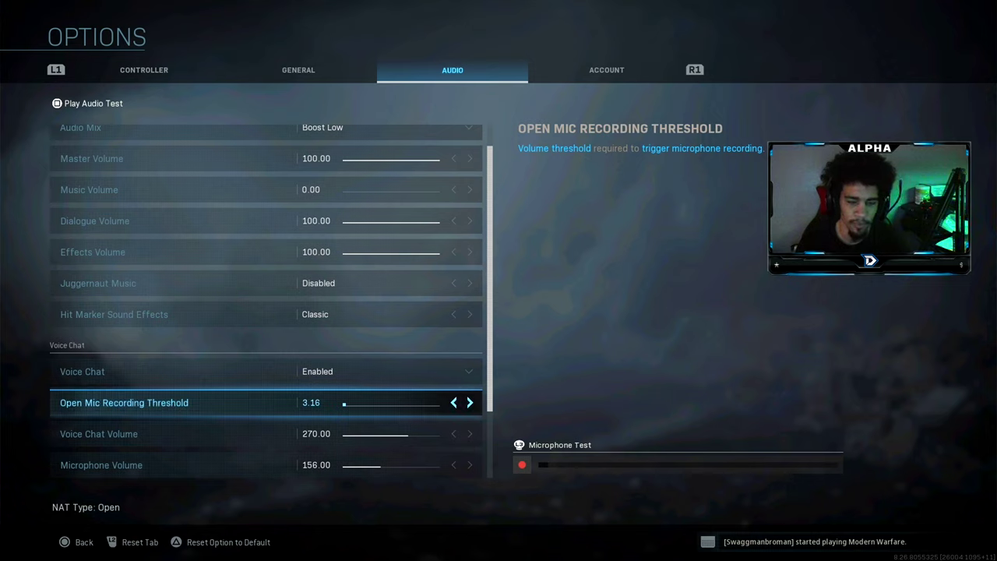
key("Down")
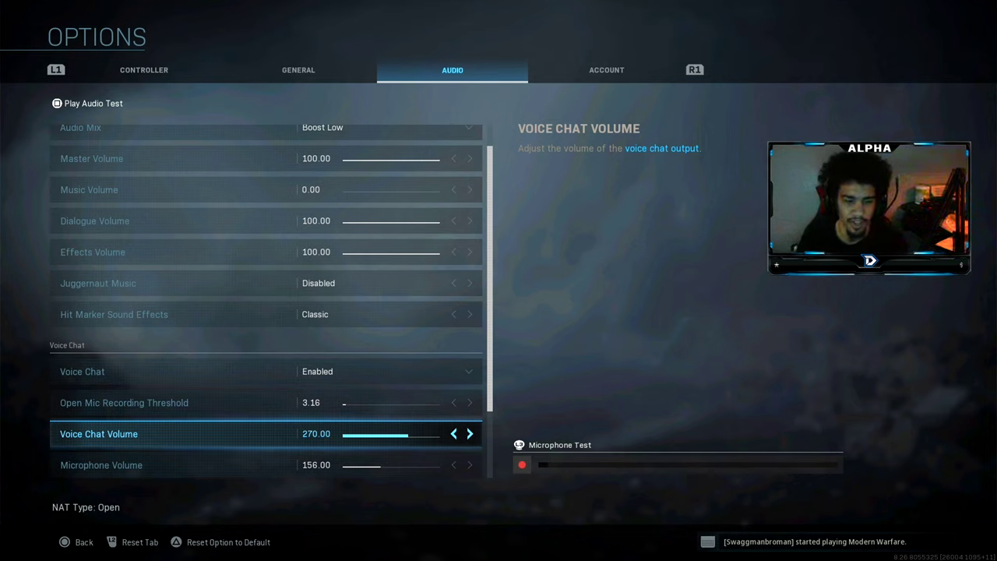
key("Down")
key("Down")
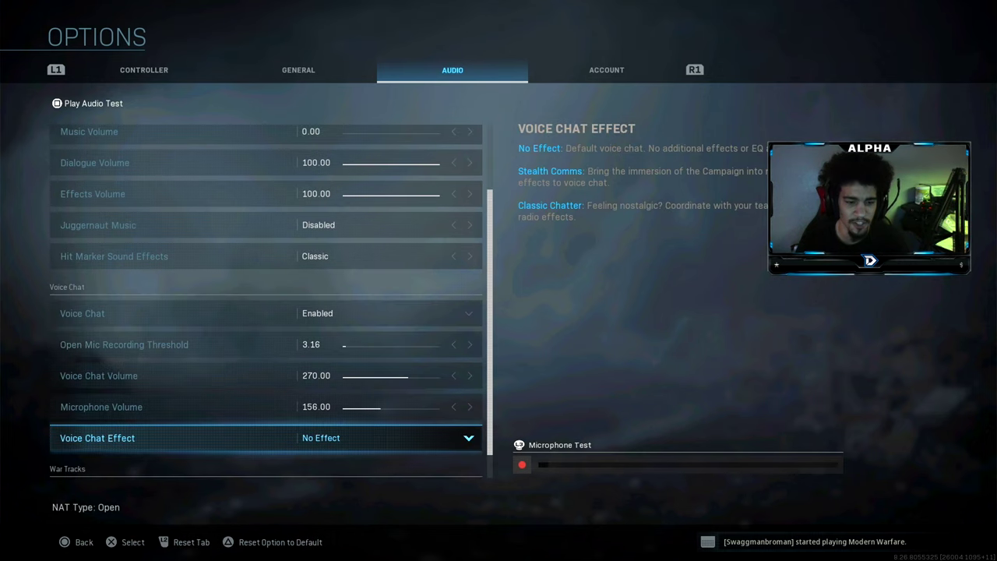
key("Down")
key("Down")
key("Up")
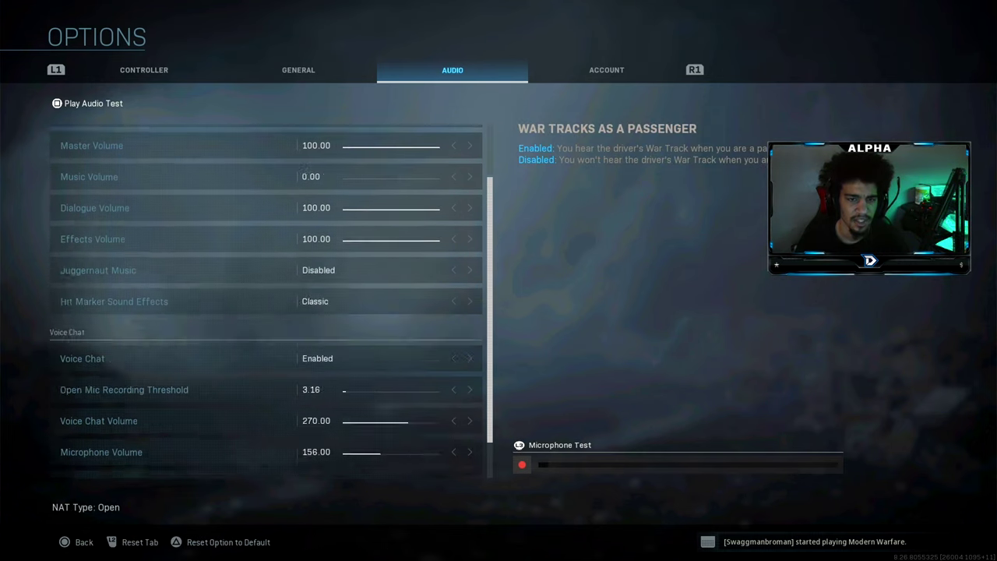
key("Up")
key("Up")
key("Up")
key("Up")
key("Up")
key("Up")
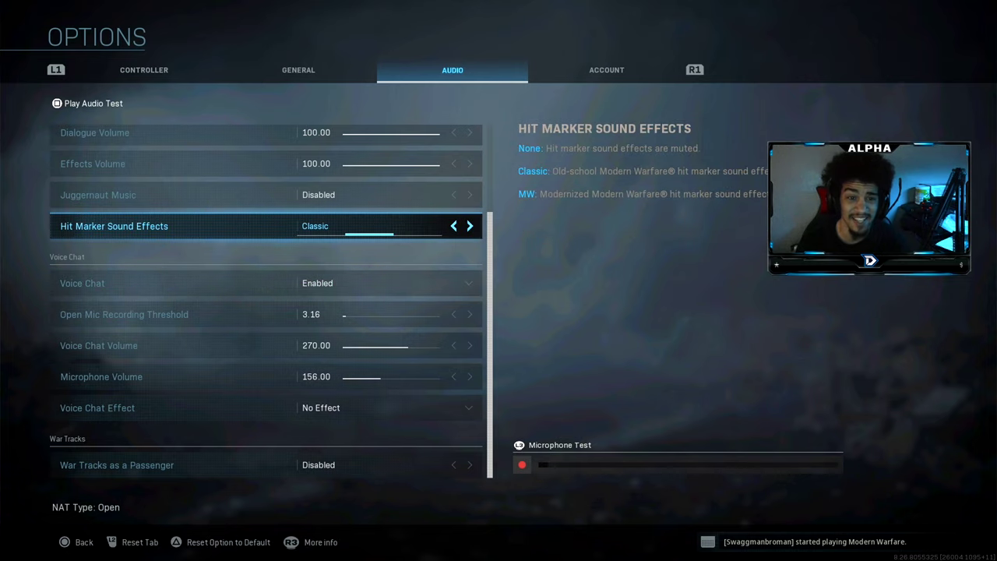
key("q")
key("Down")
key("Down")
key("Down")
key("Down")
key("Down")
key("Down")
key("Down")
key("Down")
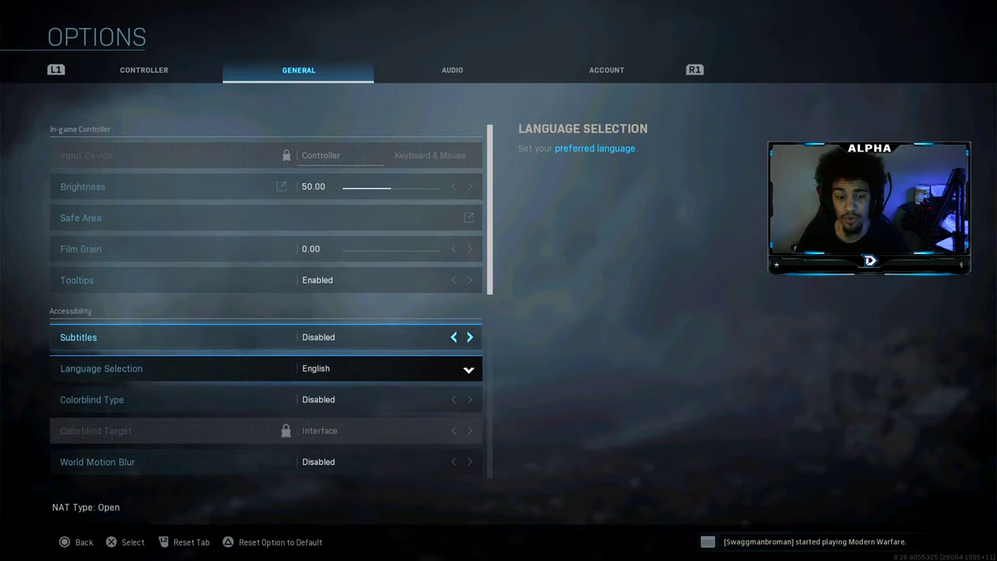
- Recheck the General list from Profanity Filter back up to Brightness, then return to Audio
key("Down")
key("Down")
key("Down")
key("Down")
key("Down")
key("Down")
key("Down")
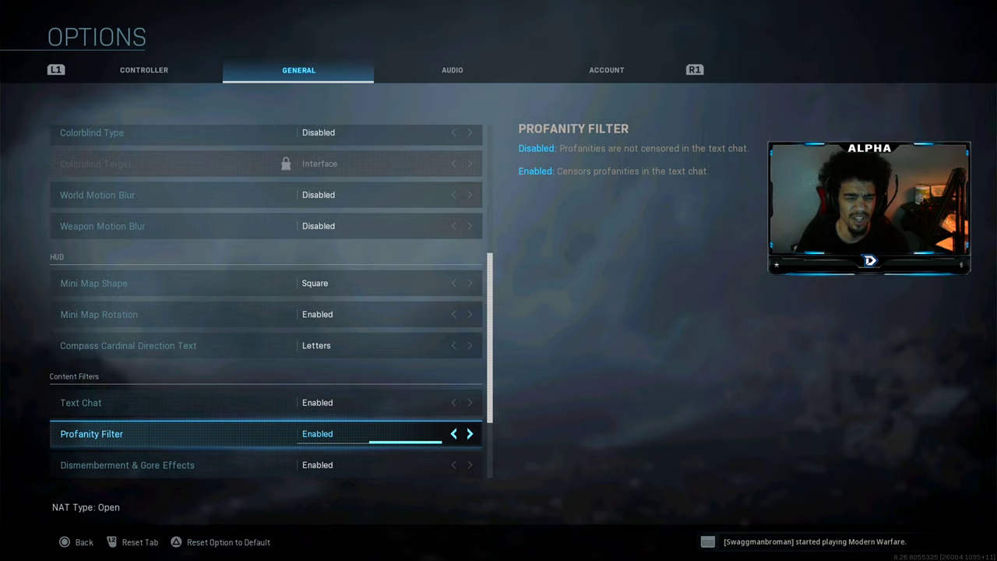
key("Up")
key("Up")
key("Up")
key("Up")
key("Up")
key("Up")
key("Up")
key("Up")
key("Up")
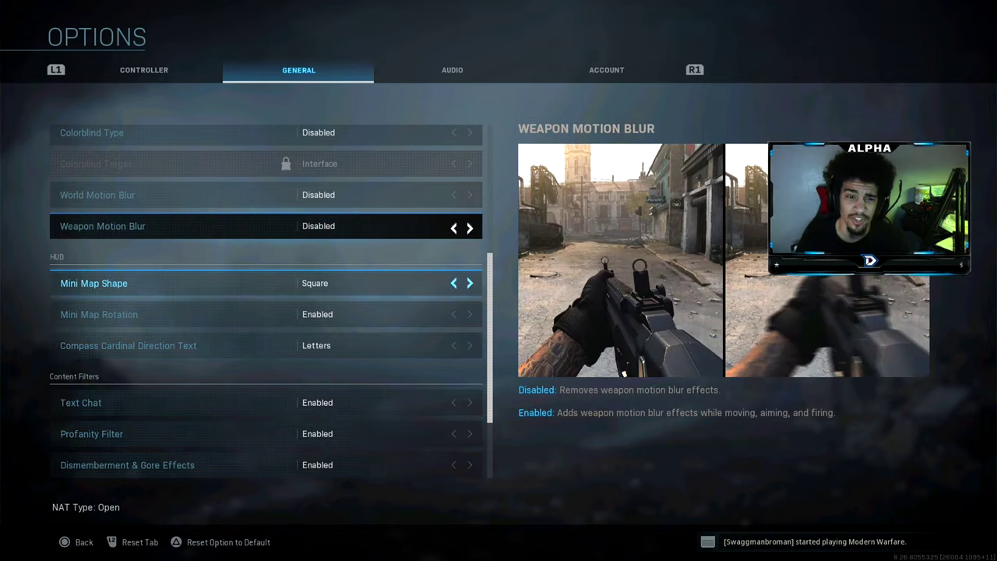
key("Up")
key("Up")
key("Up")
key("Up")
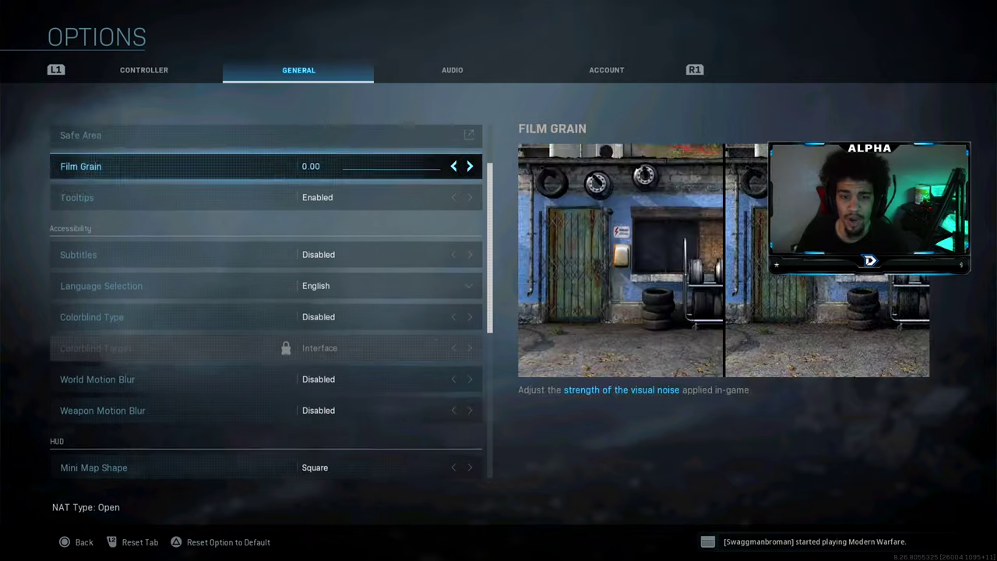
key("Up")
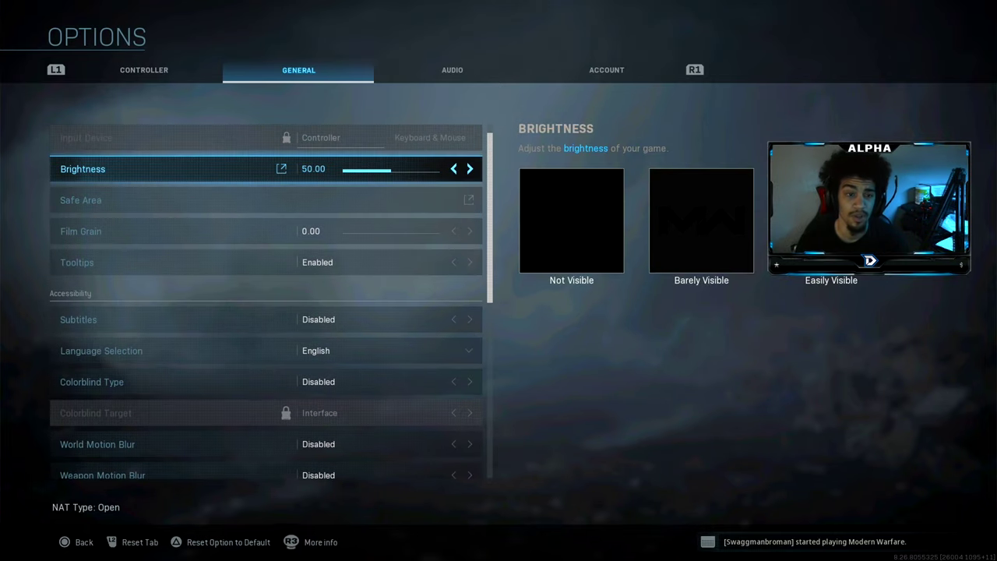
key("Up")
key("Down")
key("Down")
key("Down")
key("Down")
key("Down")
key("Down")
key("Down")
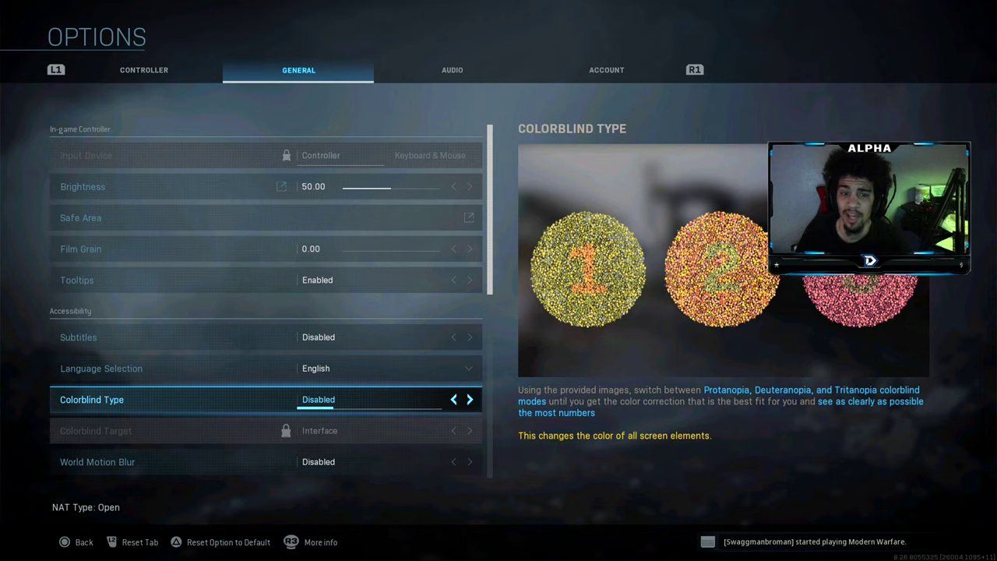
key("e")
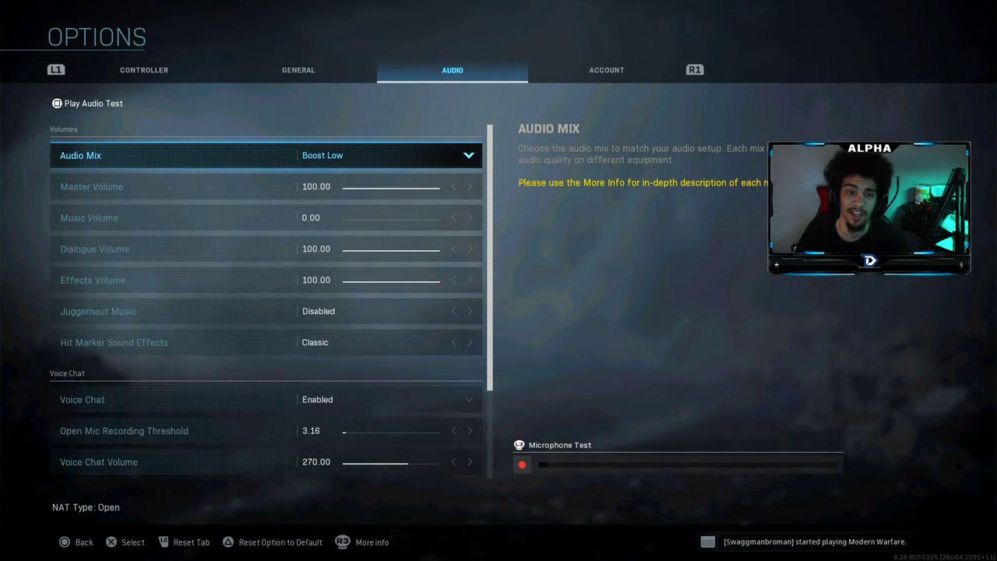
- Return to the Controller tab and reach the Insane 20 horizontal and vertical stick sensitivities
key("q")
key("q")
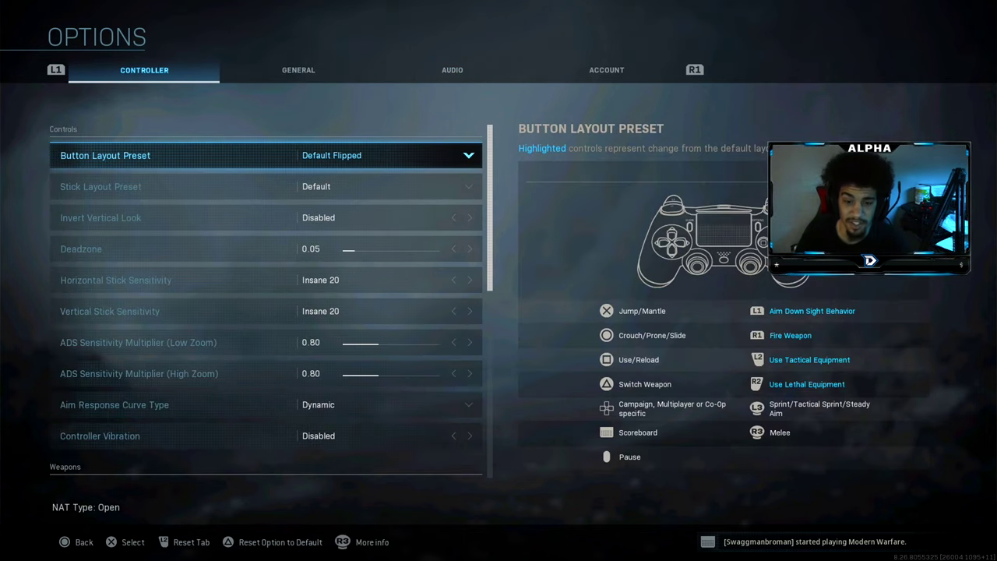
key("Down")
key("Down")
key("Down")
key("Down")
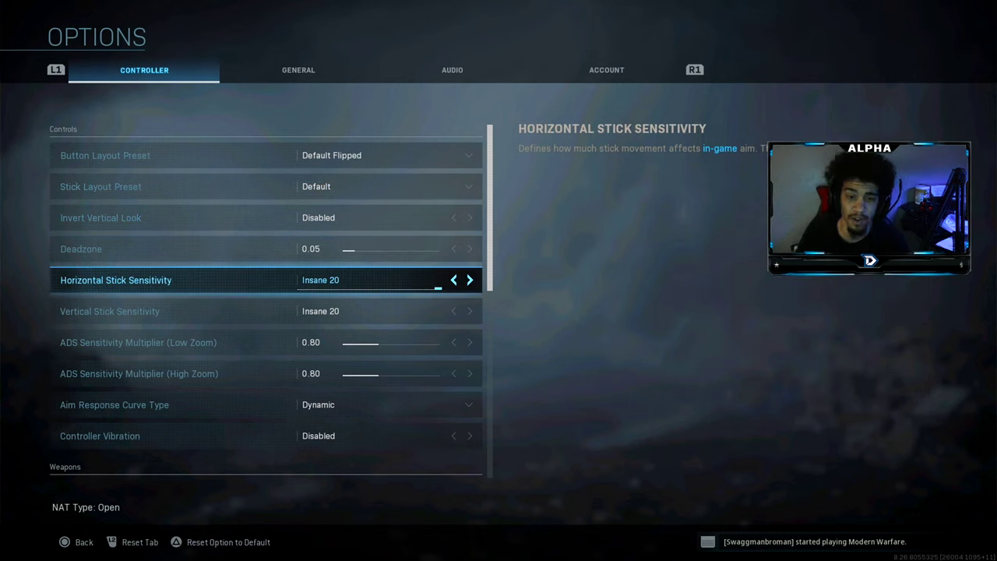